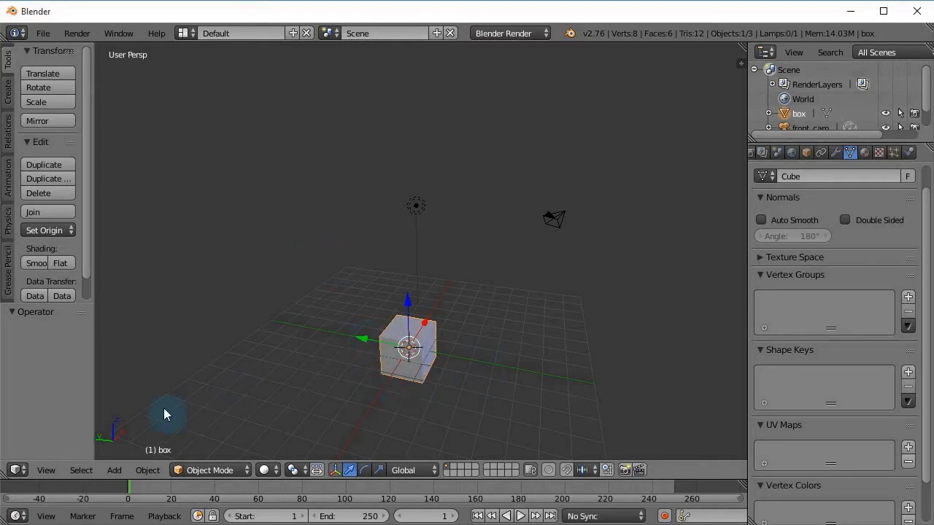
View the box from the front, bottom and top standard viewpoints in turn
{"action": "left_click", "coordinate": [46, 473]}
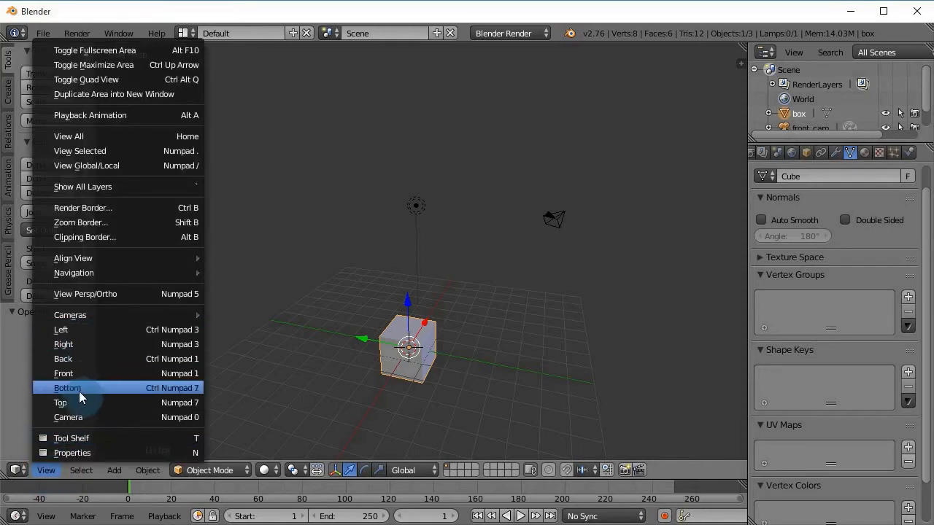
{"action": "left_click", "coordinate": [97, 375]}
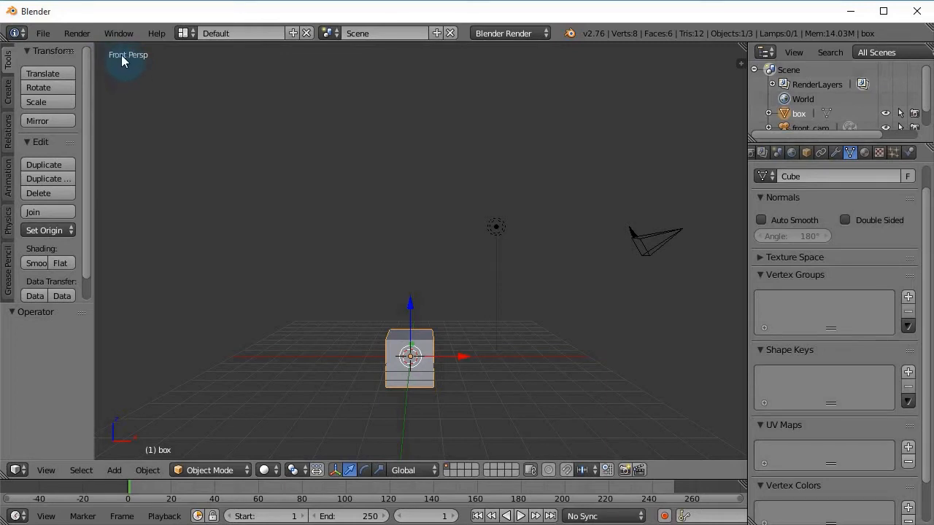
{"action": "left_click", "coordinate": [46, 470]}
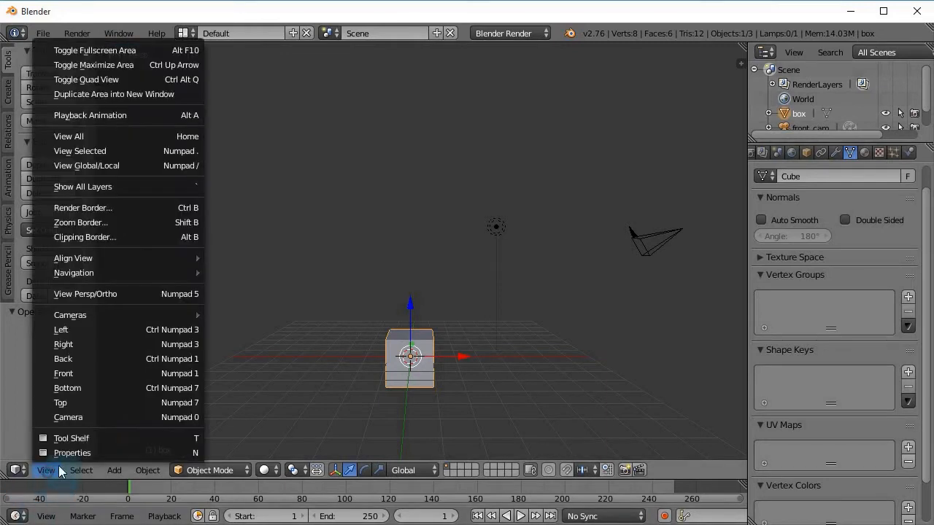
{"action": "left_click", "coordinate": [68, 388]}
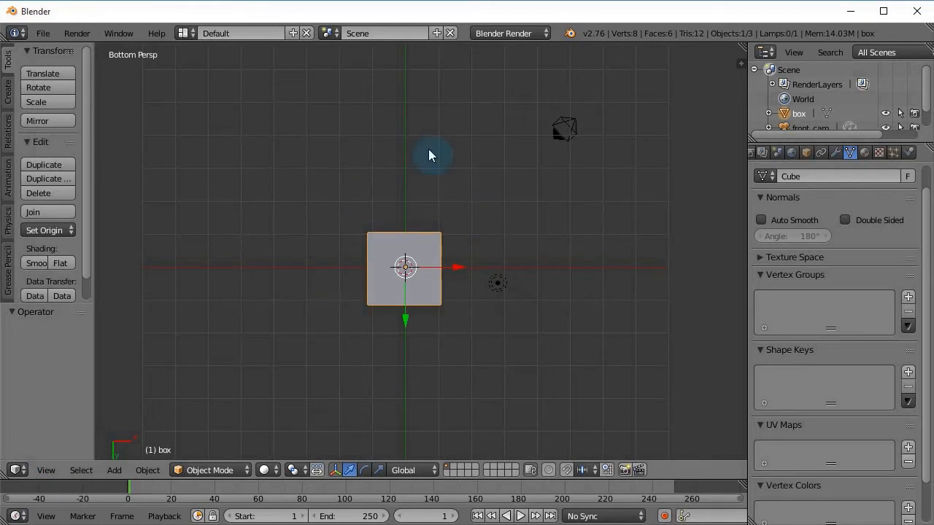
{"action": "left_click", "coordinate": [46, 471]}
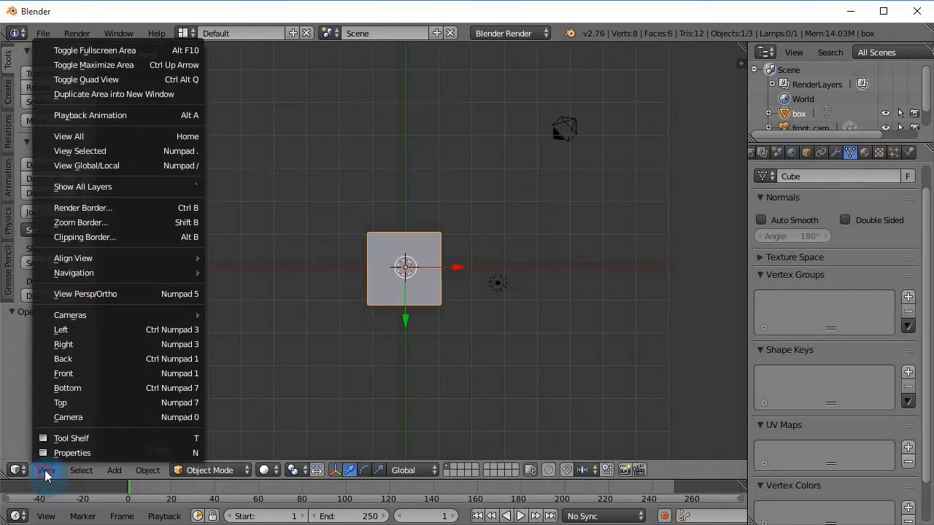
{"action": "left_click", "coordinate": [78, 402]}
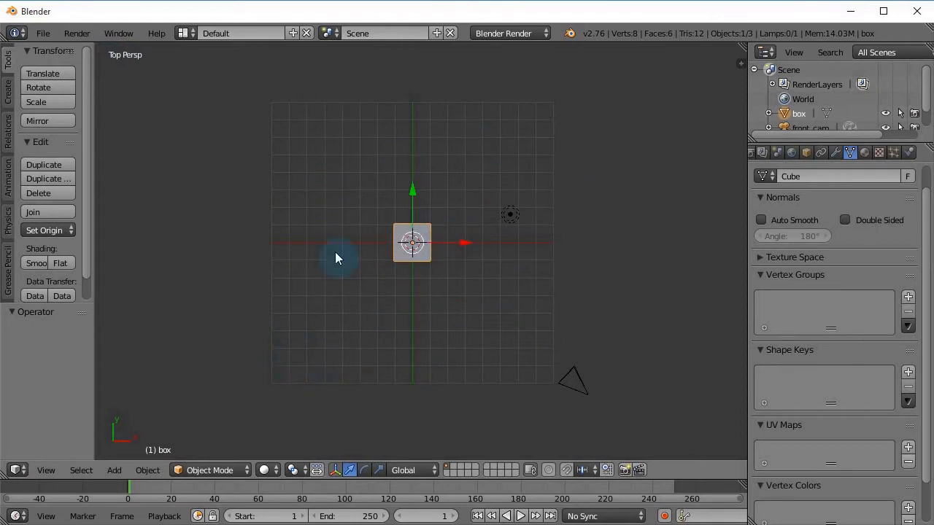
Orbit away from the top view to an angled perspective view of the box
{"action": "mouse_move", "coordinate": [353, 328]}
{"action": "middle_mouse_down"}
{"action": "mouse_move", "coordinate": [367, 315]}
{"action": "mouse_move", "coordinate": [354, 311]}
{"action": "mouse_move", "coordinate": [364, 357]}
{"action": "mouse_move", "coordinate": [276, 379]}
{"action": "mouse_move", "coordinate": [332, 430]}
{"action": "mouse_move", "coordinate": [358, 281]}
{"action": "mouse_move", "coordinate": [343, 332]}
{"action": "middle_mouse_up"}
{"action": "left_click", "coordinate": [47, 472]}
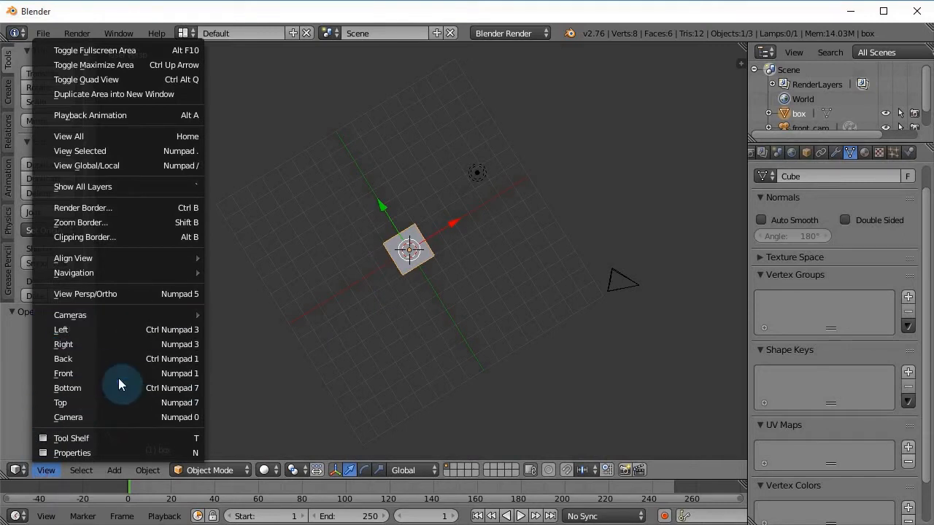
{"action": "middle_click_drag", "start_coordinate": [253, 374], "coordinate": [271, 342]}
{"action": "left_click", "coordinate": [46, 470]}
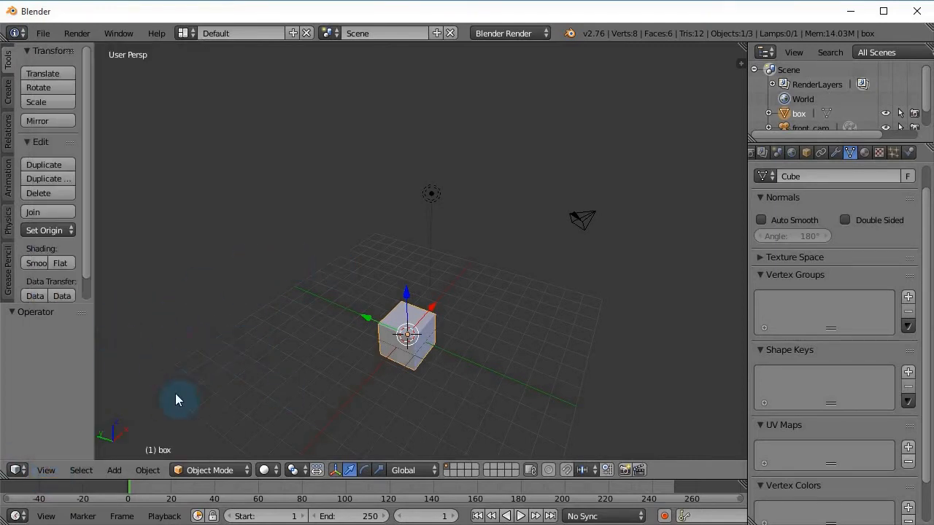
{"action": "left_click", "coordinate": [46, 470]}
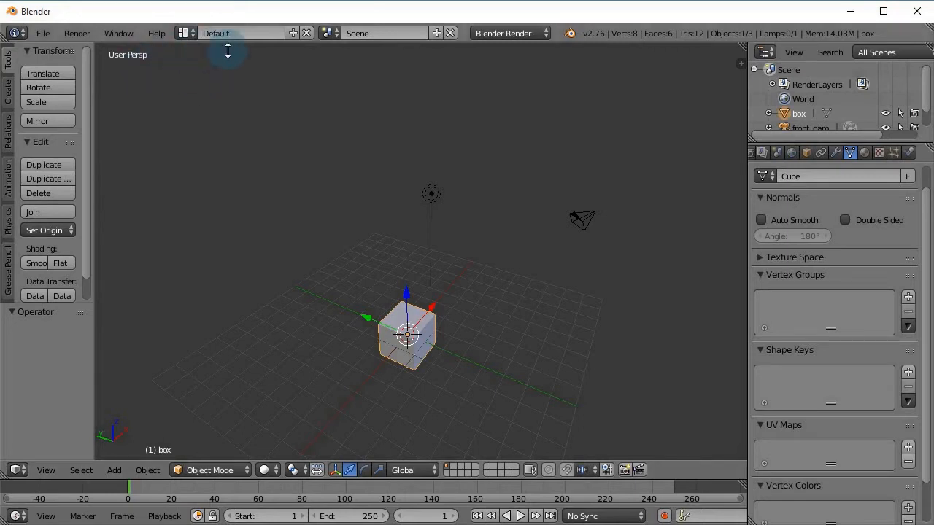
Switch the angled view to orthographic projection and back to perspective to compare the two
{"action": "left_click", "coordinate": [43, 472]}
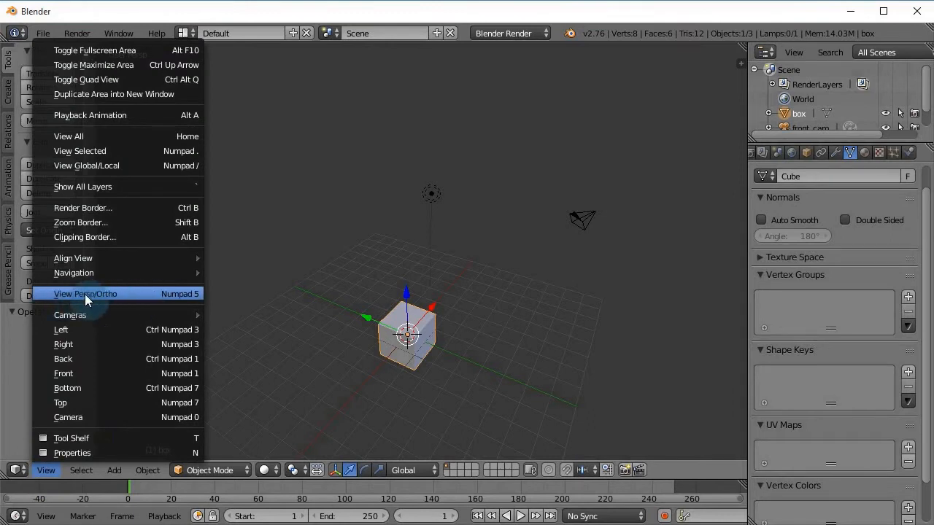
{"action": "left_click", "coordinate": [125, 293]}
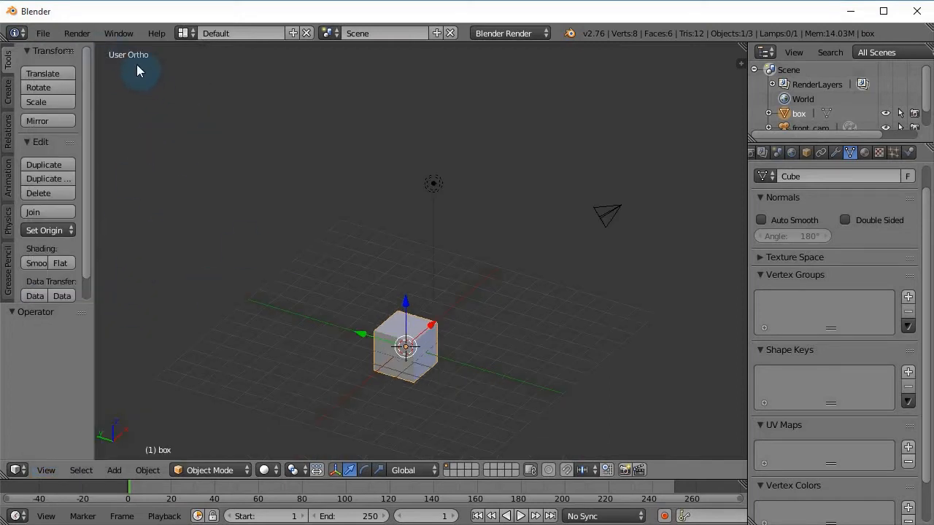
{"action": "left_click", "coordinate": [45, 470]}
{"action": "mouse_move", "coordinate": [104, 314]}
{"action": "left_click", "coordinate": [123, 294]}
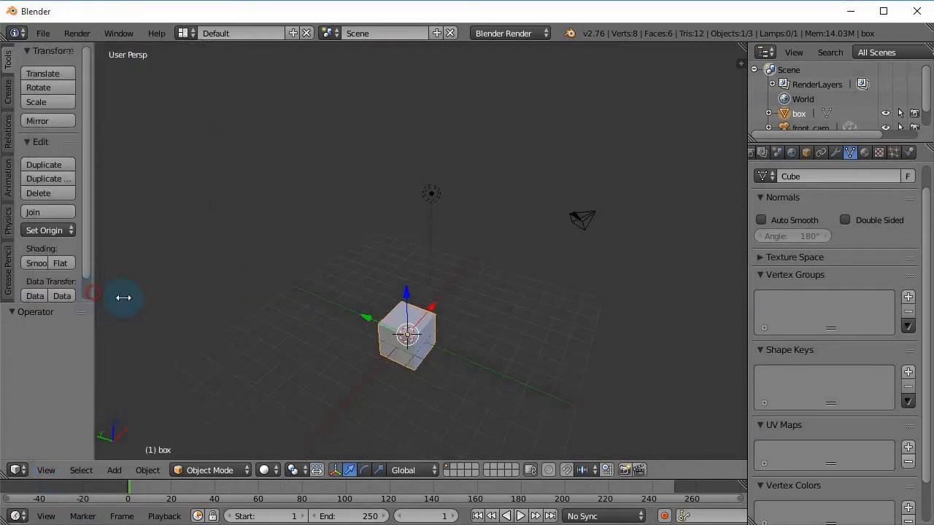
Show the scene in the front view with orthographic projection and pan around the box
{"action": "left_click", "coordinate": [38, 470]}
{"action": "left_click", "coordinate": [60, 372]}
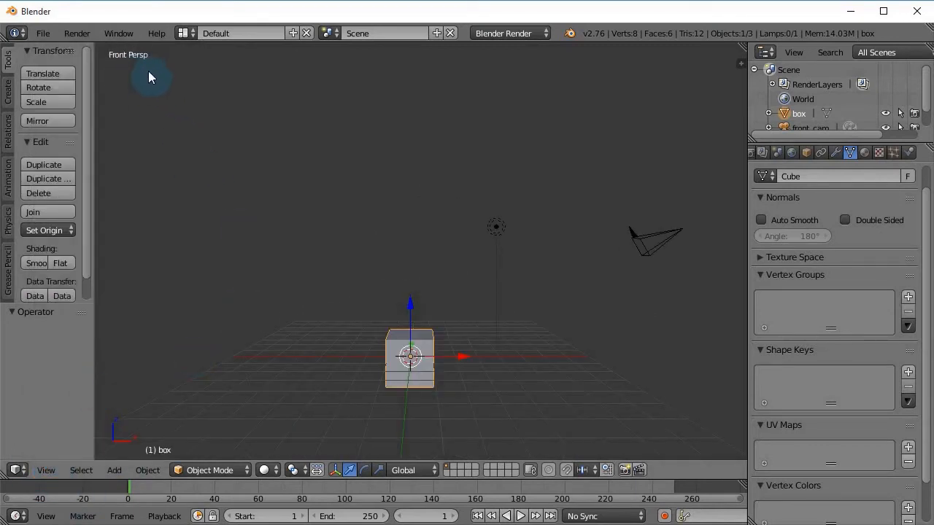
{"action": "left_click", "coordinate": [47, 471]}
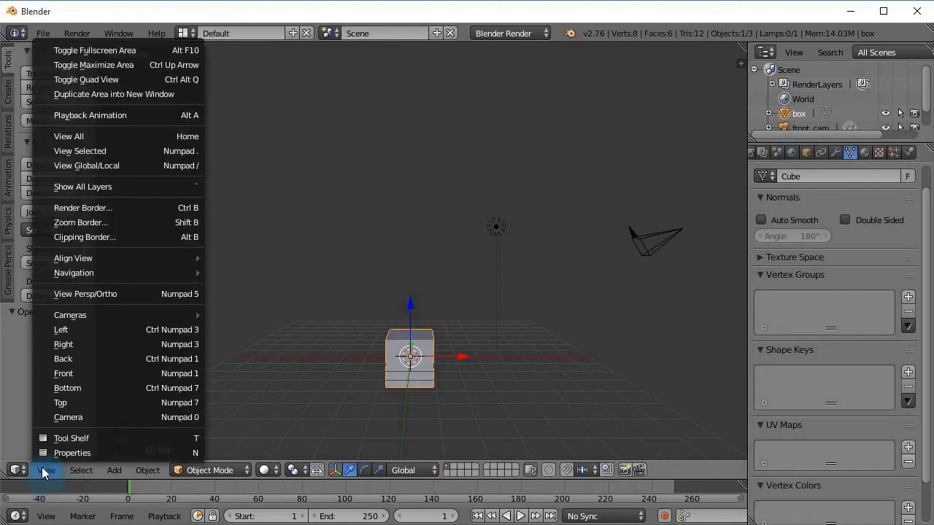
{"action": "left_click", "coordinate": [159, 296]}
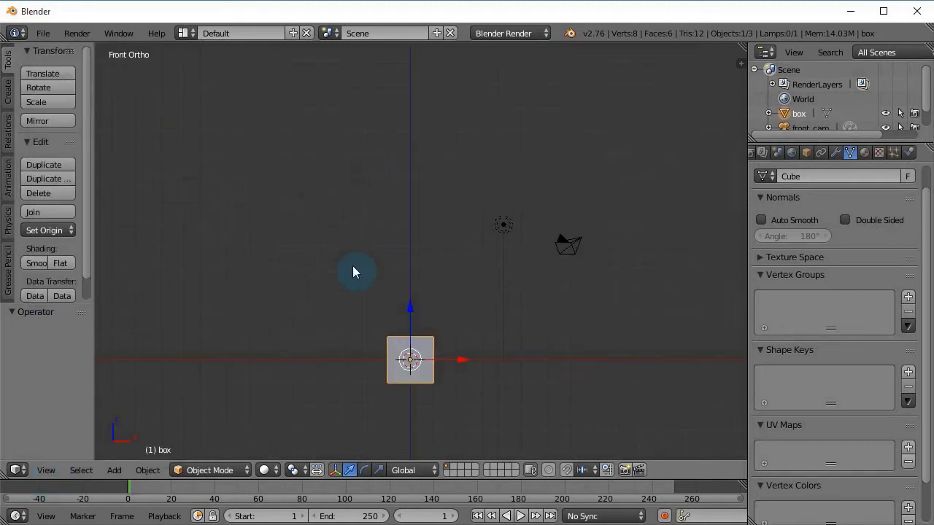
{"action": "middle_click_drag", "start_coordinate": [398, 382], "coordinate": [356, 303], "text": "shift"}
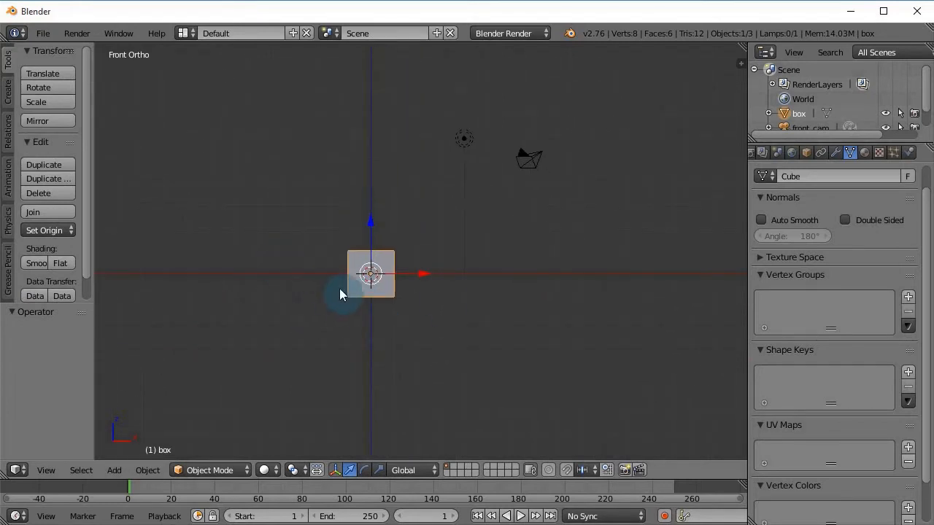
{"action": "middle_click_drag", "start_coordinate": [308, 268], "coordinate": [306, 189], "text": "shift"}
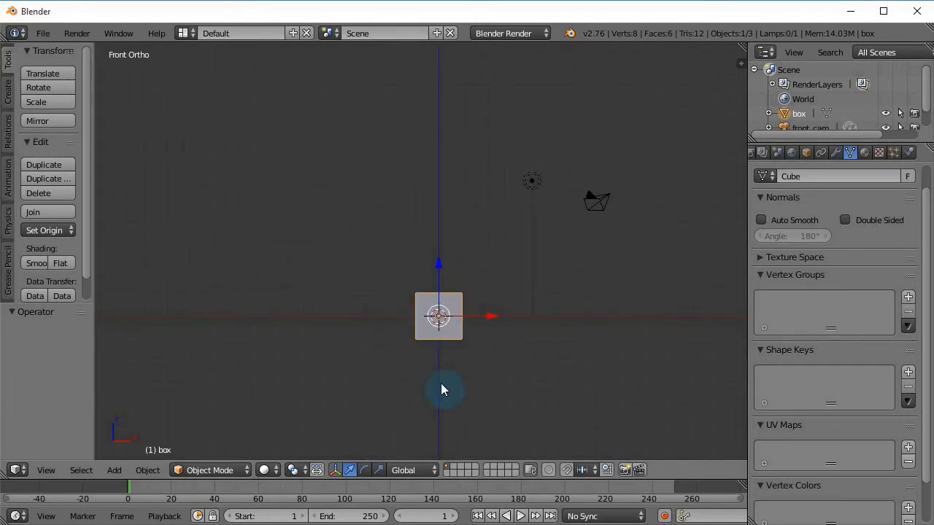
{"action": "middle_click_drag", "start_coordinate": [408, 363], "coordinate": [370, 354], "text": "shift"}
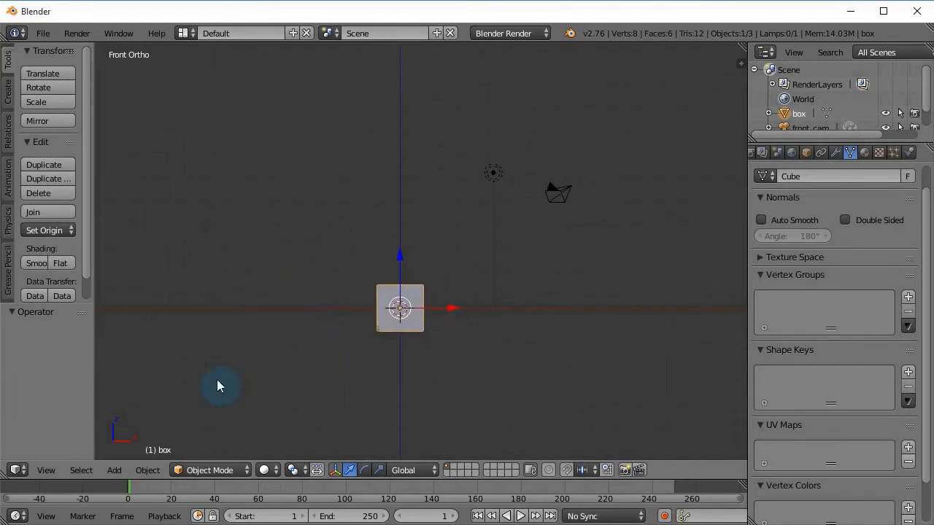
Return to perspective, tilt the view slightly and toggle orthographic projection on and off for comparison
{"action": "left_click", "coordinate": [45, 471]}
{"action": "left_click", "coordinate": [112, 294]}
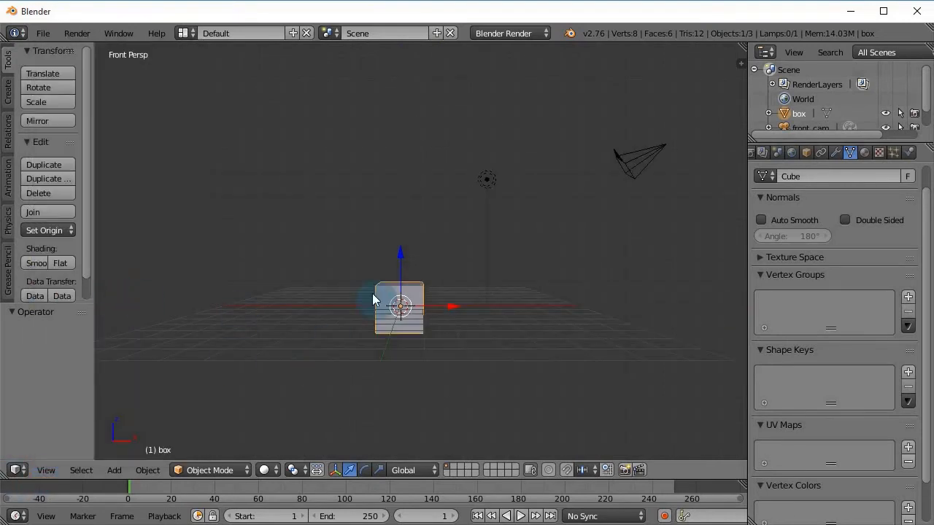
{"action": "middle_click_drag", "start_coordinate": [373, 307], "coordinate": [159, 322]}
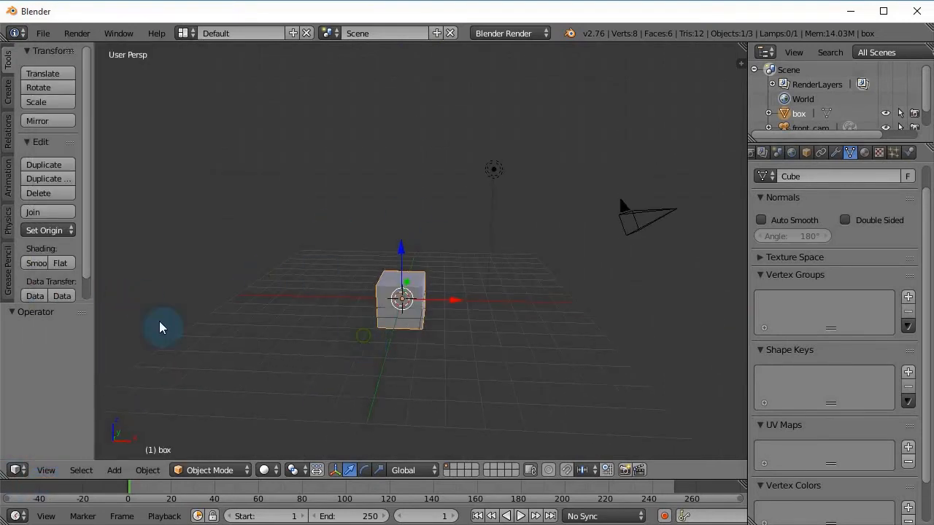
{"action": "left_click", "coordinate": [45, 475]}
{"action": "left_click", "coordinate": [87, 296]}
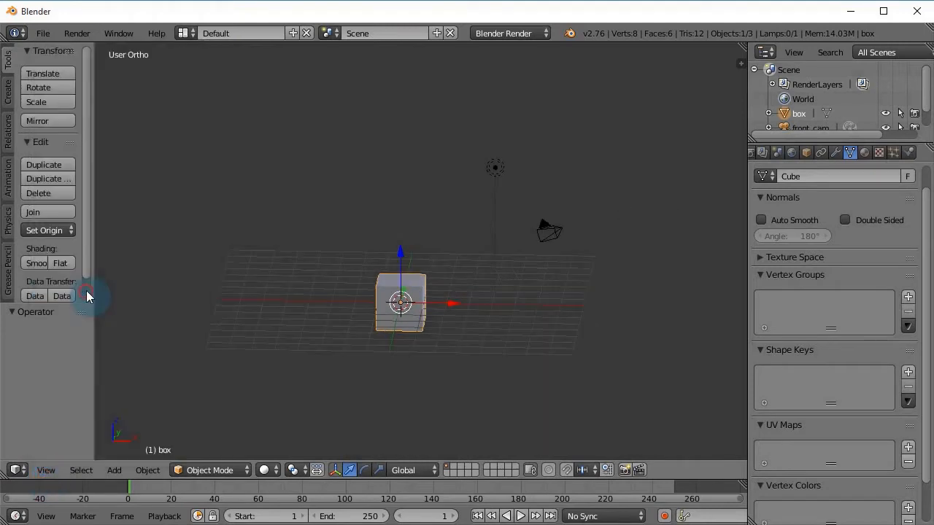
{"action": "left_click", "coordinate": [37, 470]}
{"action": "left_click", "coordinate": [85, 294]}
Set the viewport to the front view in orthographic projection
{"action": "left_click", "coordinate": [42, 471]}
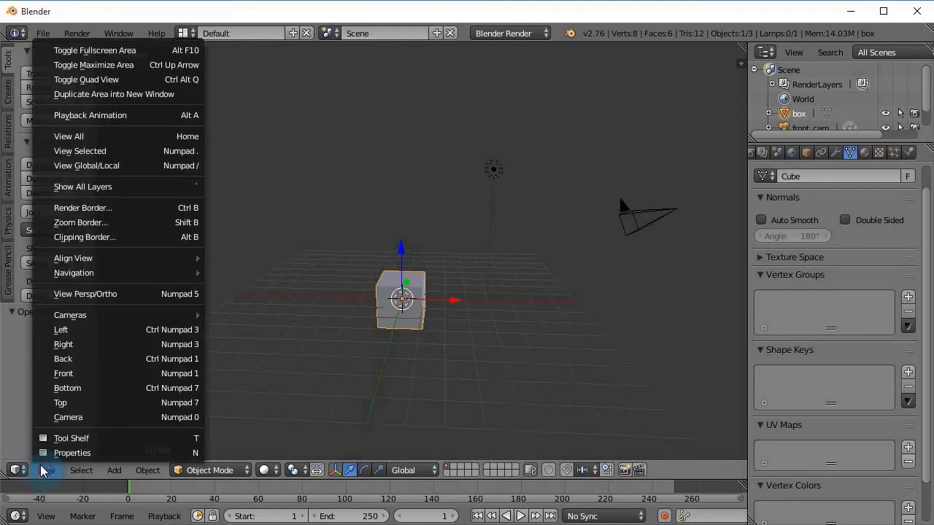
{"action": "left_click", "coordinate": [64, 374]}
{"action": "left_click", "coordinate": [44, 471]}
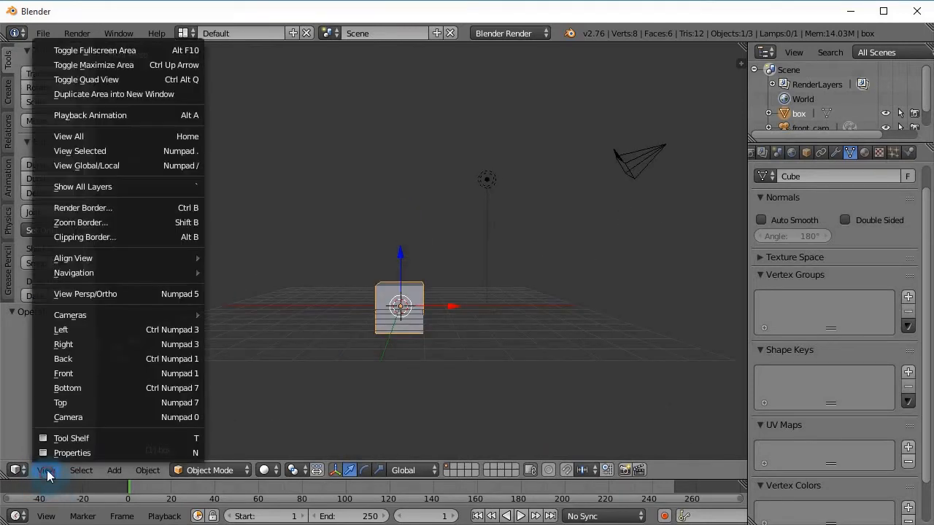
{"action": "left_click", "coordinate": [96, 295]}
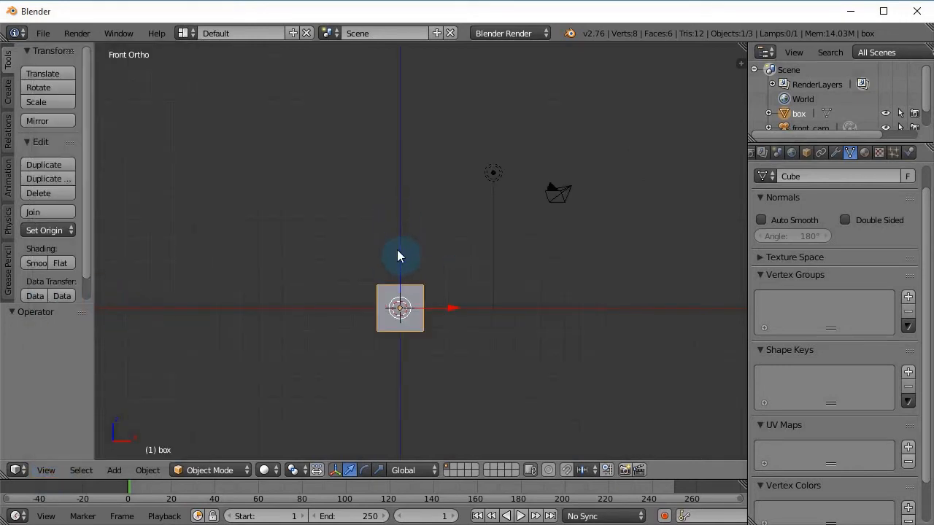
Orbit to an angled view of the box and switch it to perspective projection
{"action": "middle_click_drag", "start_coordinate": [505, 234], "coordinate": [431, 321]}
{"action": "left_click", "coordinate": [44, 470]}
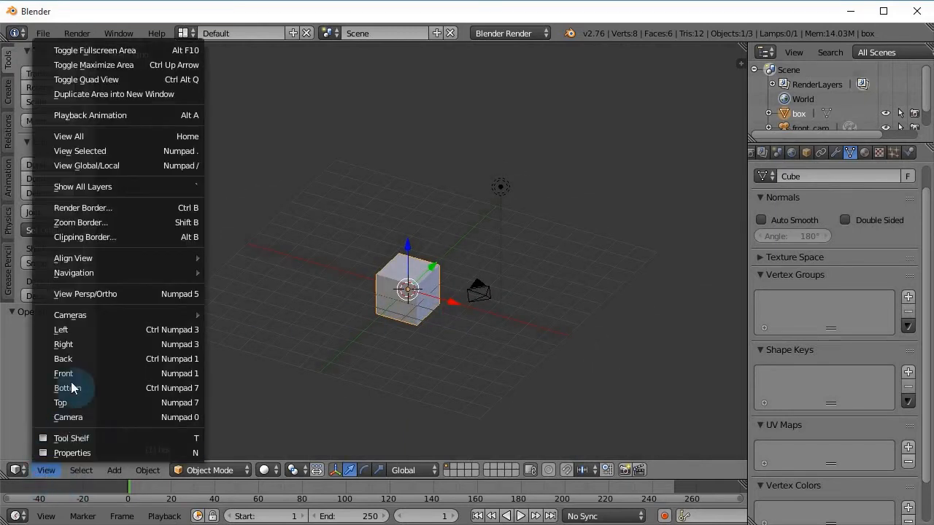
{"action": "left_click", "coordinate": [89, 294]}
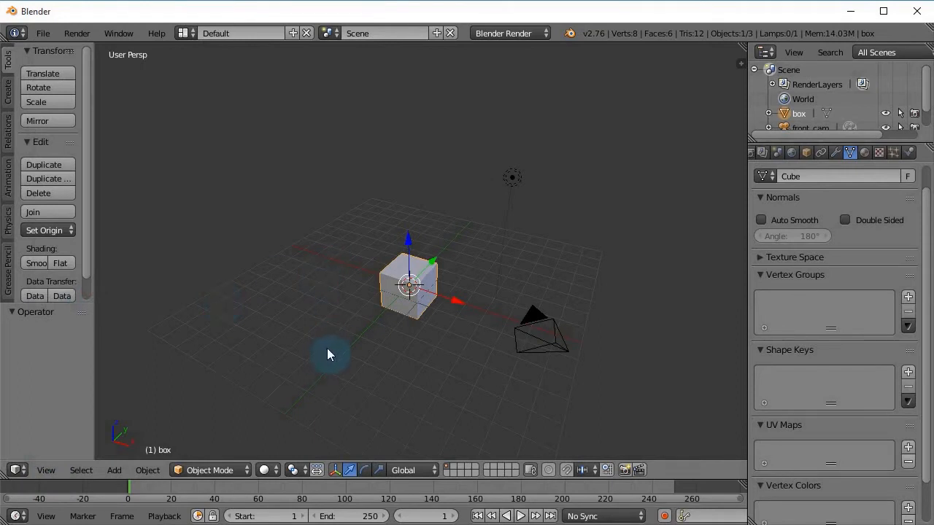
Go to the front view, then orbit and zoom in to examine the box at an angle in orthographic projection
{"action": "left_click", "coordinate": [45, 472]}
{"action": "left_click", "coordinate": [36, 480]}
{"action": "left_click", "coordinate": [46, 471]}
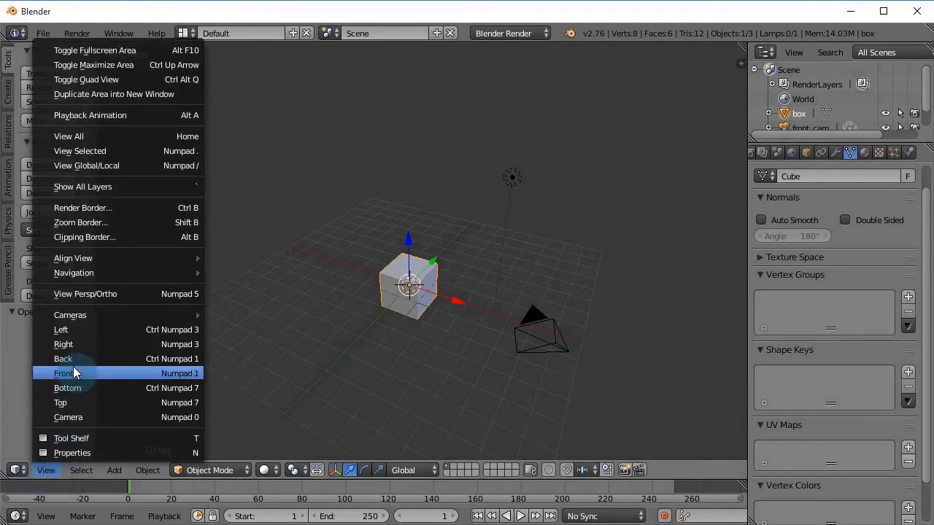
{"action": "left_click", "coordinate": [73, 369]}
{"action": "middle_click_drag", "start_coordinate": [386, 364], "coordinate": [374, 317]}
{"action": "scroll", "coordinate": [406, 395], "scroll_direction": "up", "scroll_amount": 1}
{"action": "scroll", "coordinate": [370, 373], "scroll_direction": "up", "scroll_amount": 2}
{"action": "middle_click_drag", "start_coordinate": [372, 363], "coordinate": [257, 365]}
{"action": "scroll", "coordinate": [370, 365], "scroll_direction": "down", "scroll_amount": 1}
Switch the viewport to perspective projection and orbit to see the box at an angle from above
{"action": "left_click", "coordinate": [44, 471]}
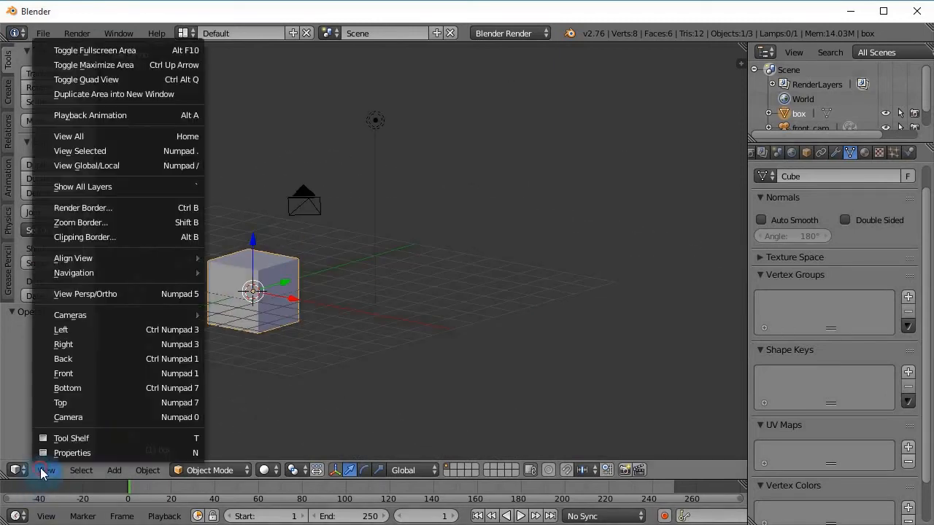
{"action": "left_click", "coordinate": [107, 292]}
{"action": "middle_click_drag", "start_coordinate": [260, 260], "coordinate": [290, 302]}
{"action": "mouse_move", "coordinate": [254, 329]}
{"action": "middle_mouse_down"}
{"action": "mouse_move", "coordinate": [231, 338]}
{"action": "mouse_move", "coordinate": [240, 332]}
{"action": "middle_mouse_up"}
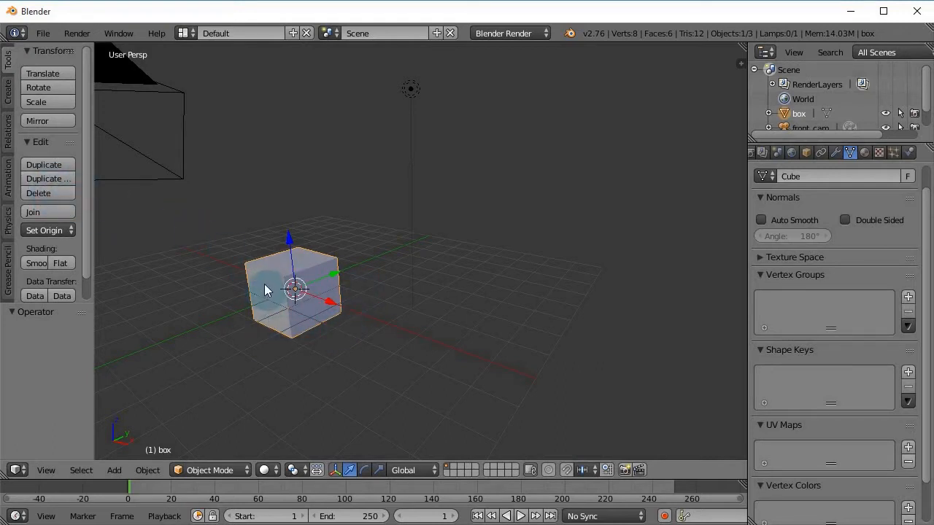
Duplicate the box up and behind the original, and move the copy about 5.37 units along the Y axis
{"action": "key", "text": "shift+d"}
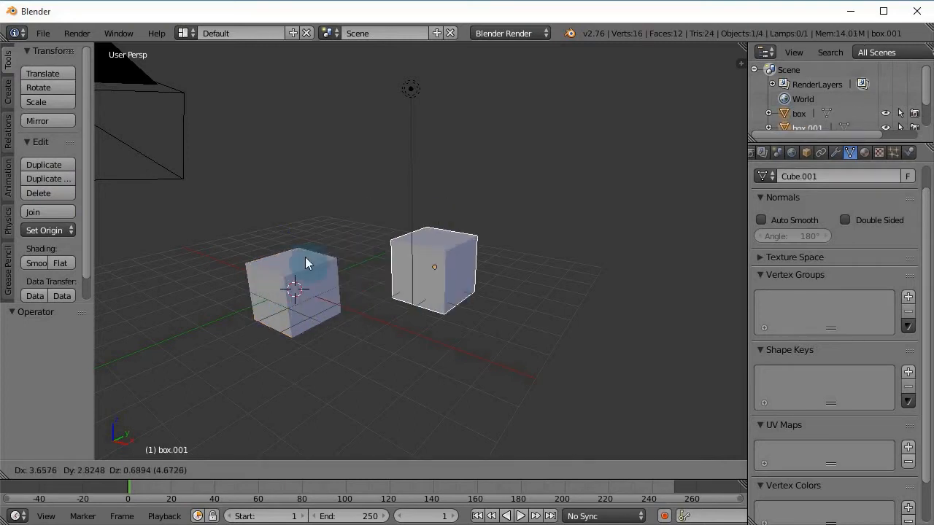
{"action": "left_click", "coordinate": [372, 244]}
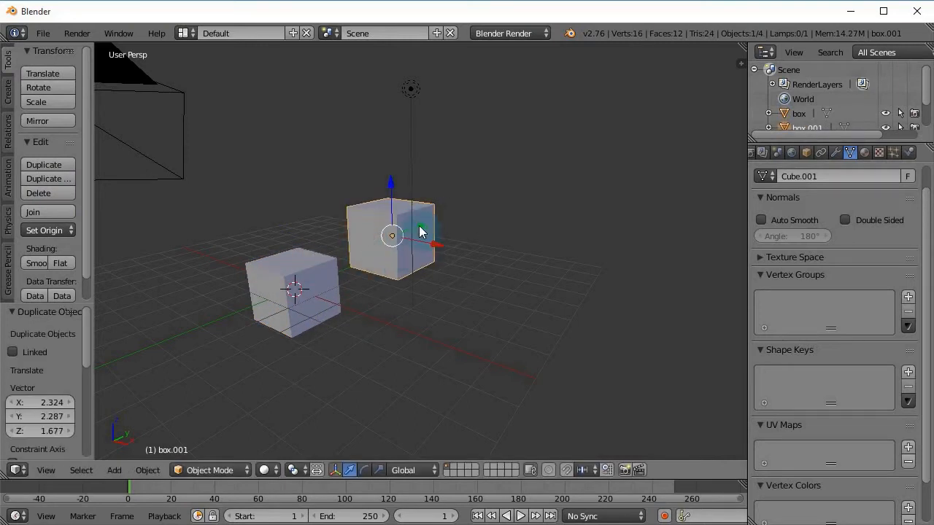
{"action": "key", "text": "g"}
{"action": "key", "text": "y"}
{"action": "left_click", "coordinate": [490, 195]}
Duplicate the copied box in place and move the new copy farther back along the Y axis
{"action": "key", "text": "shift+d"}
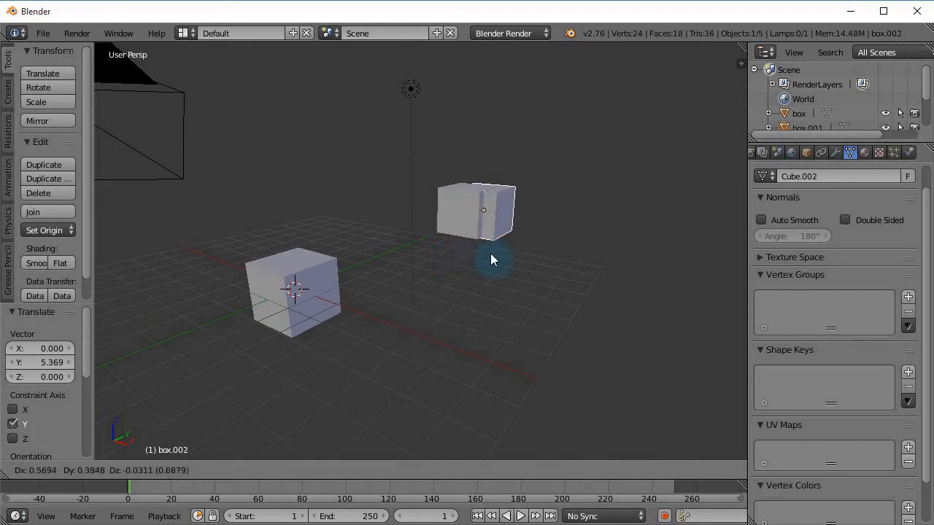
{"action": "right_click", "coordinate": [474, 255]}
{"action": "key", "text": "g"}
{"action": "key", "text": "y"}
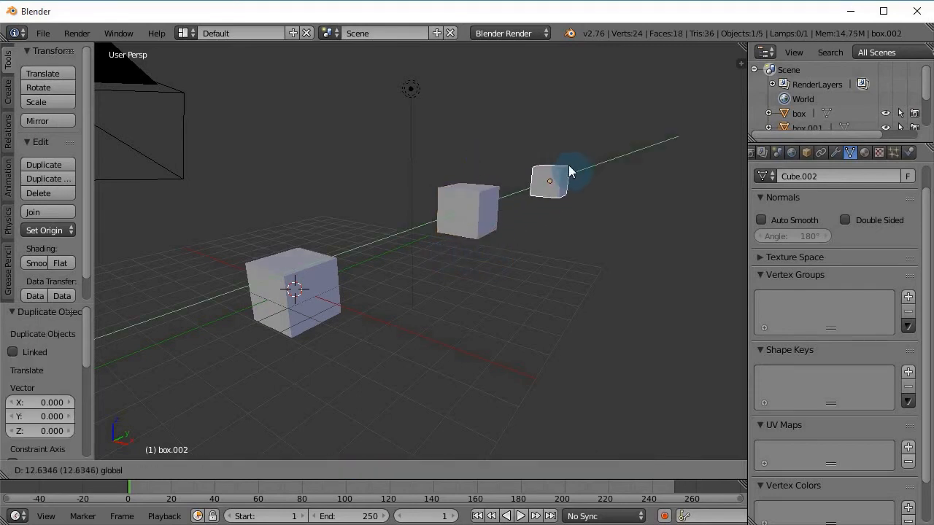
{"action": "left_click", "coordinate": [562, 177]}
Duplicate the farthest box in place and move the new copy about 47.03 units along the Y axis
{"action": "key", "text": "shift+d"}
{"action": "right_click", "coordinate": [572, 154]}
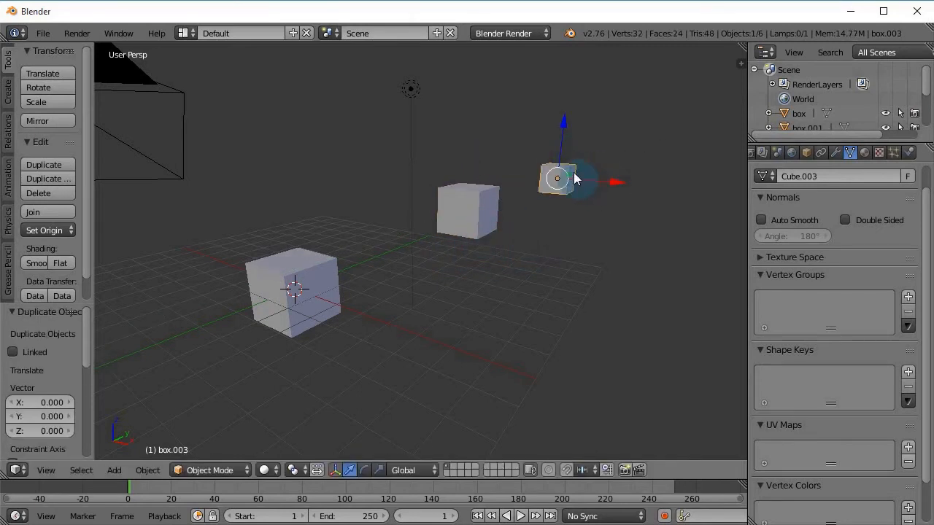
{"action": "key", "text": "g"}
{"action": "key", "text": "y"}
{"action": "left_click", "coordinate": [637, 141]}
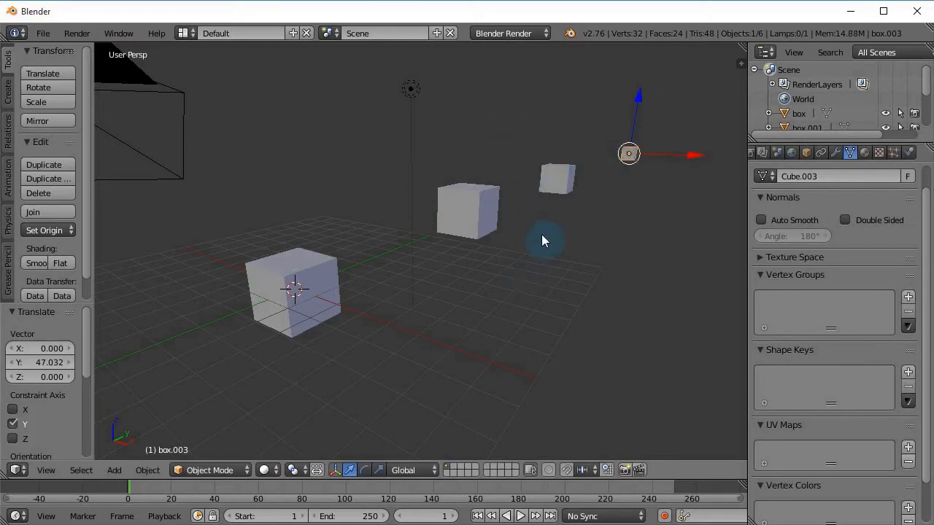
Deselect everything, then switch the viewport to orthographic projection and orbit around the boxes to compare how their sizes appear
{"action": "key", "text": "a"}
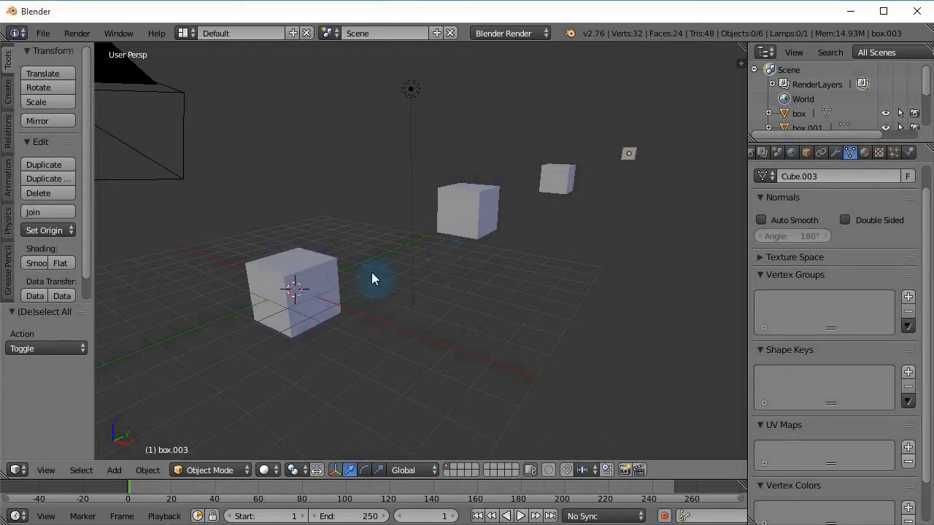
{"action": "middle_click_drag", "start_coordinate": [325, 272], "coordinate": [327, 263]}
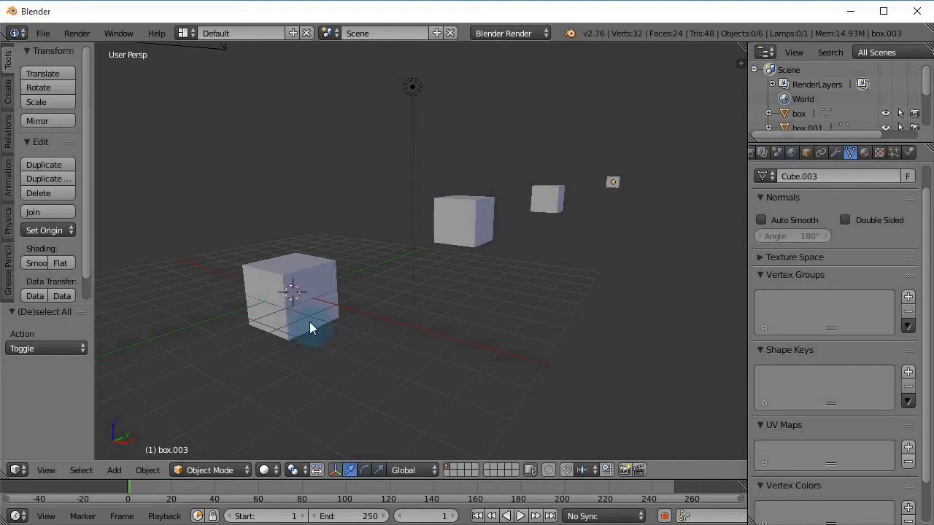
{"action": "left_click", "coordinate": [46, 470]}
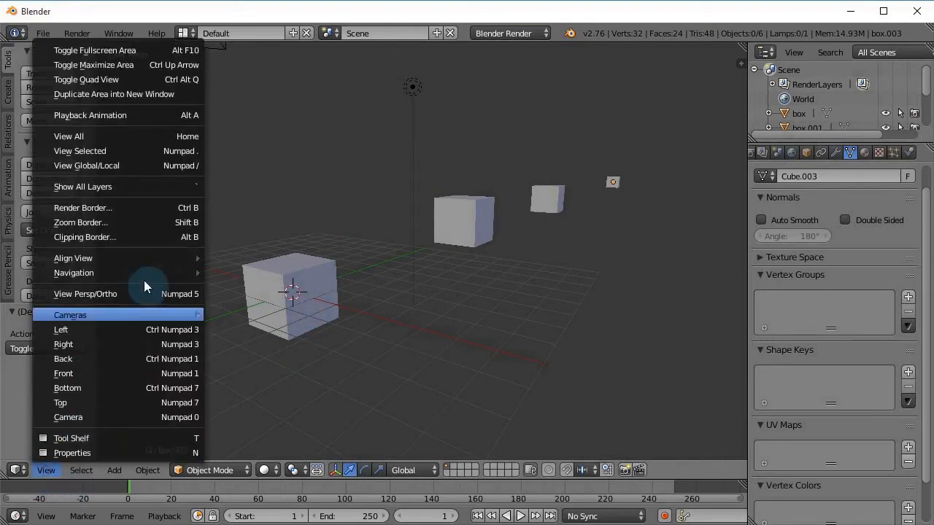
{"action": "left_click", "coordinate": [118, 294]}
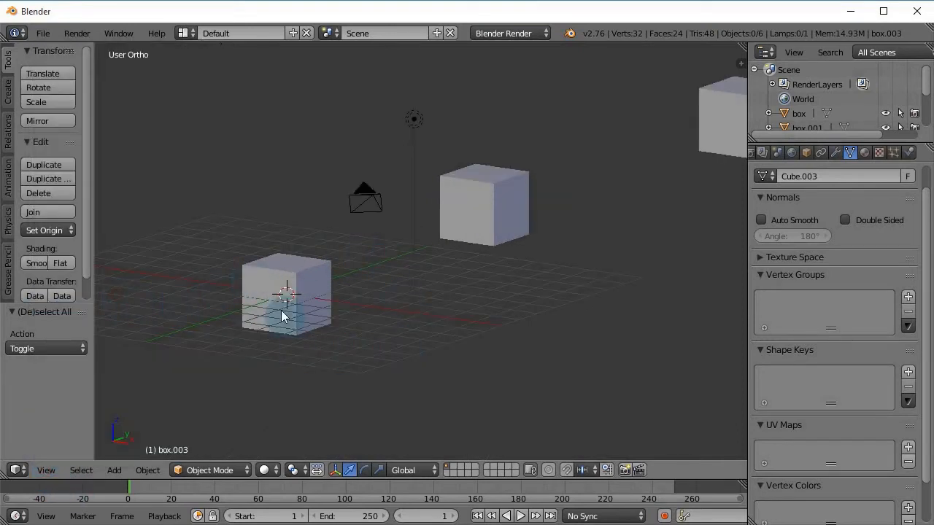
{"action": "middle_click_drag", "start_coordinate": [347, 310], "coordinate": [379, 334]}
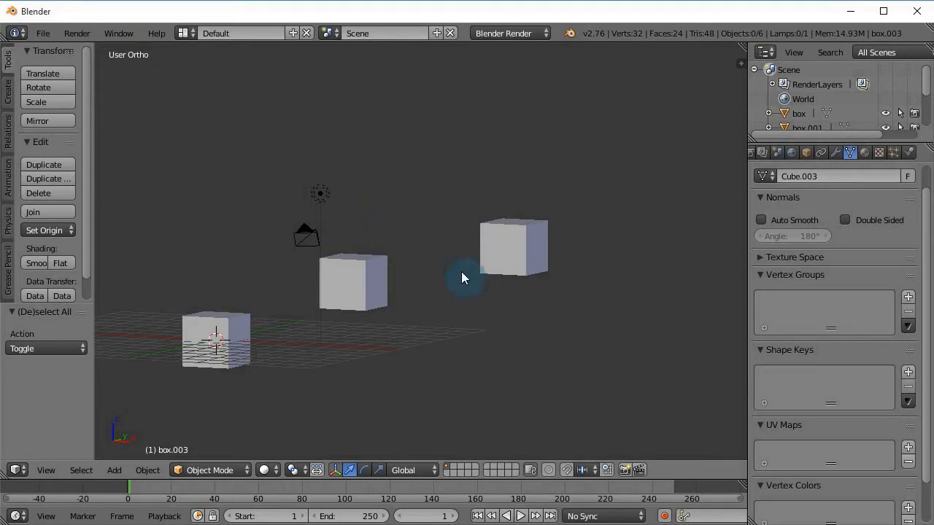
{"action": "middle_click_drag", "start_coordinate": [385, 247], "coordinate": [434, 280]}
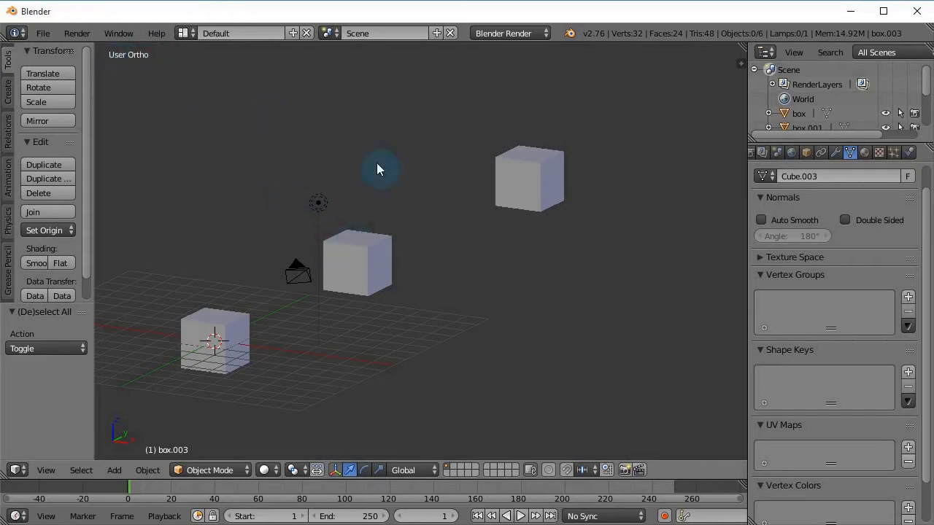
{"action": "middle_click_drag", "start_coordinate": [371, 246], "coordinate": [359, 209]}
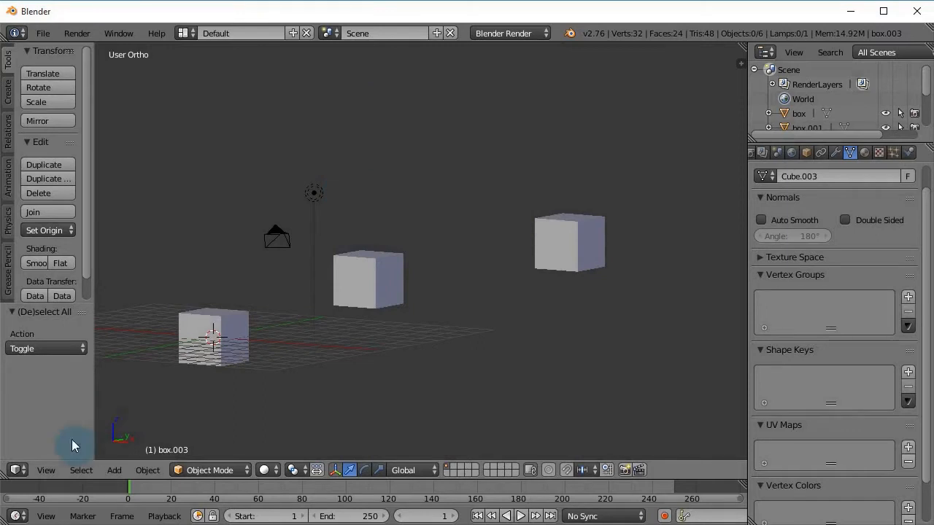
{"action": "left_click", "coordinate": [43, 473]}
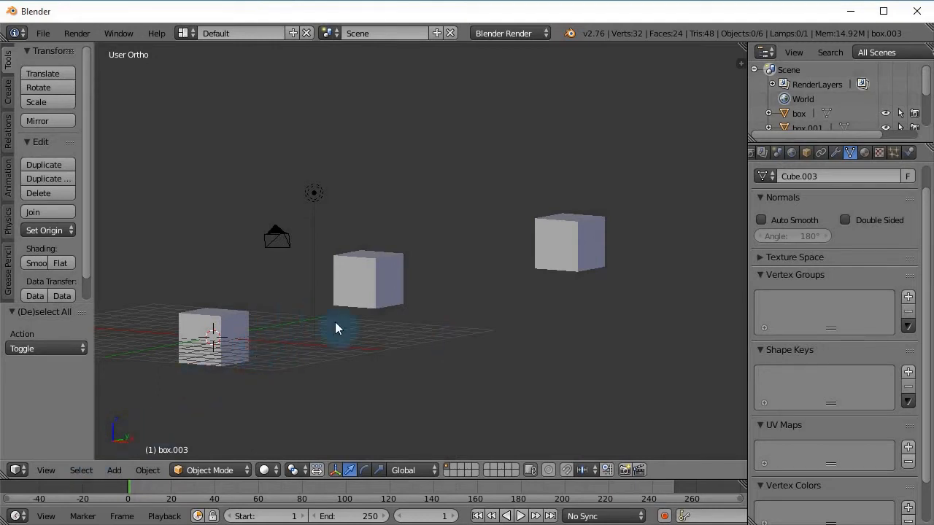
Undo the recent edits until all the duplicated boxes are gone and only the original box remains
{"action": "key", "text": "ctrl+z"}
{"action": "key", "text": "ctrl+z"}
{"action": "key", "text": "ctrl+z"}
{"action": "key", "text": "ctrl+z"}
{"action": "key", "text": "ctrl+z"}
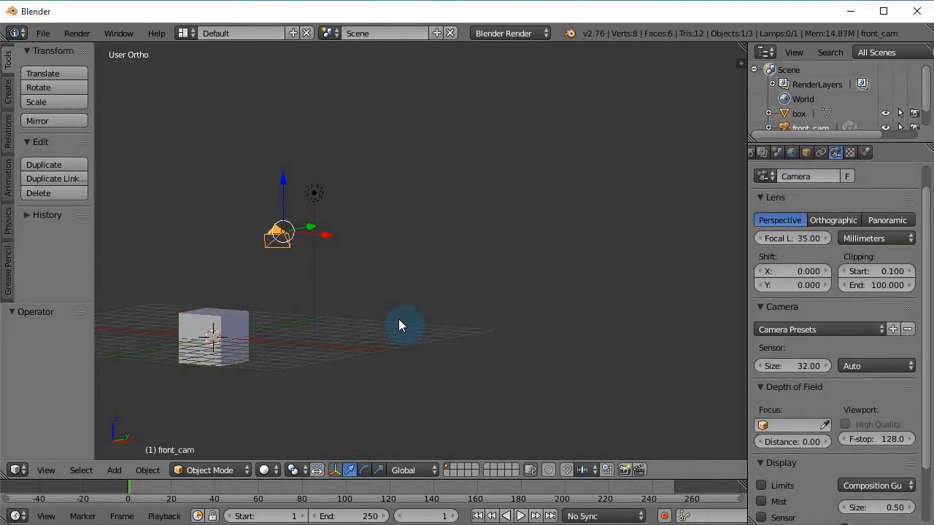
{"action": "middle_click_drag", "start_coordinate": [397, 326], "coordinate": [375, 348]}
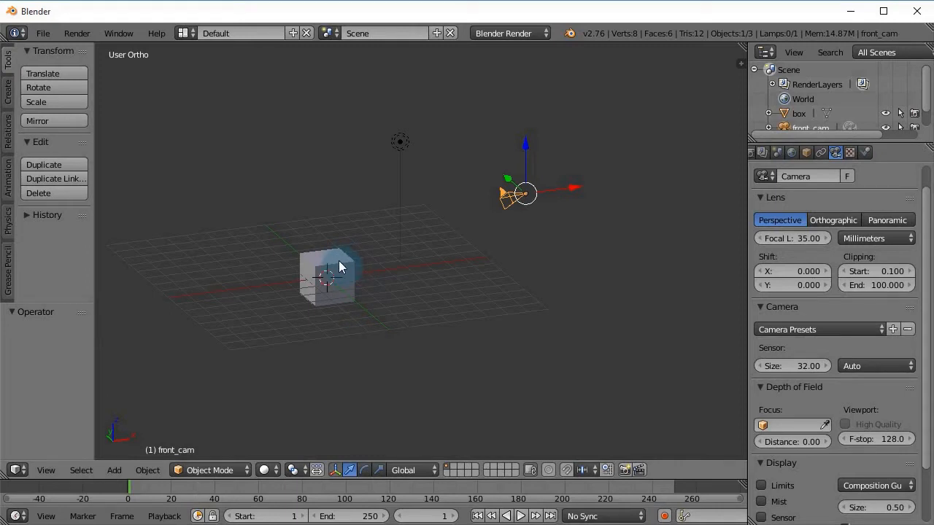
Search the commands for "redo" and run Redo to restore one undone action
{"action": "key", "text": "space"}
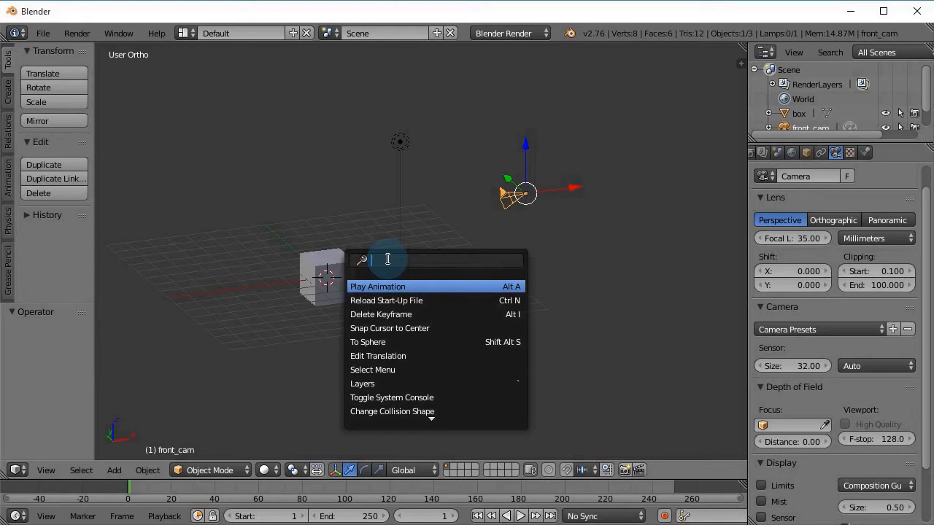
{"action": "type", "text": "redo"}
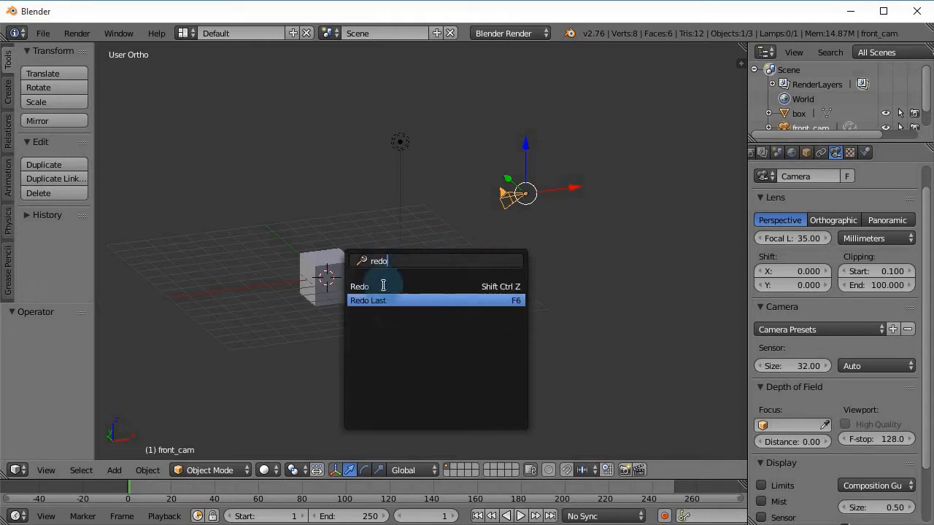
{"action": "left_click", "coordinate": [466, 286]}
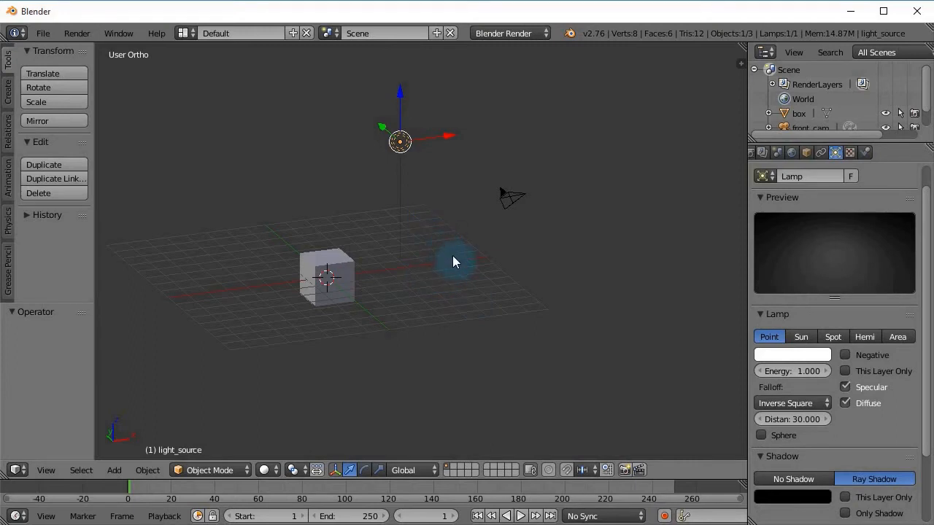
Search the commands for "rotate", clear the search text and leave the search without running anything
{"action": "key", "text": "space"}
{"action": "key", "text": "Down"}
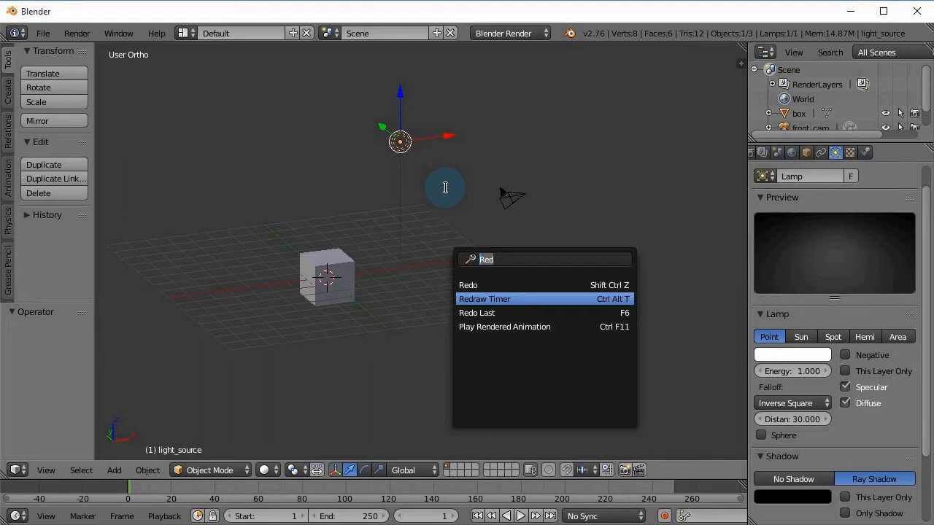
{"action": "type", "text": "rotate"}
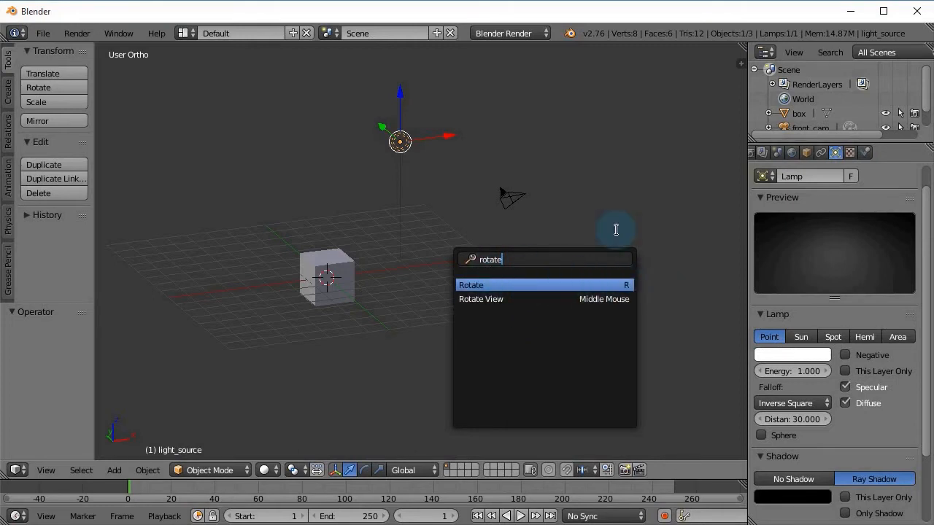
{"action": "key", "text": "BackSpace"}
{"action": "key", "text": "BackSpace"}
{"action": "key", "text": "BackSpace"}
{"action": "key", "text": "BackSpace"}
{"action": "key", "text": "BackSpace"}
{"action": "key", "text": "BackSpace"}
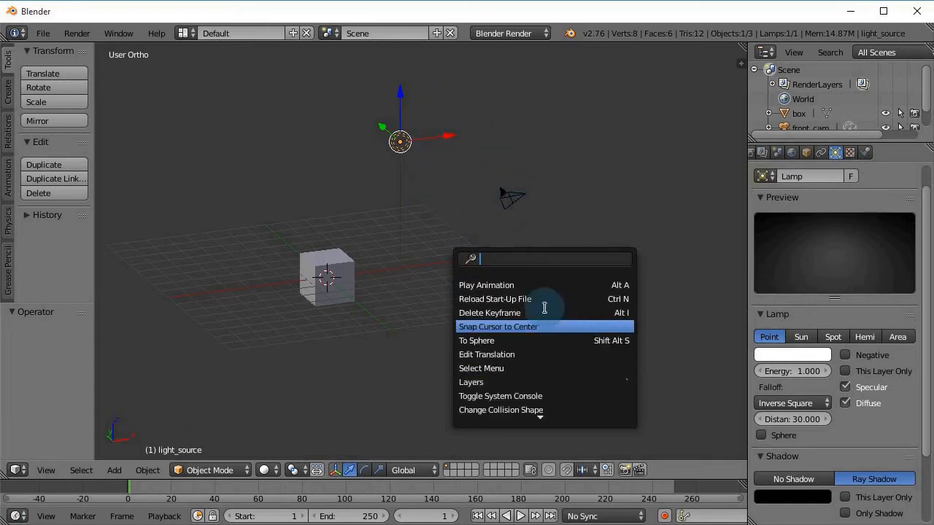
{"action": "left_click", "coordinate": [189, 164]}
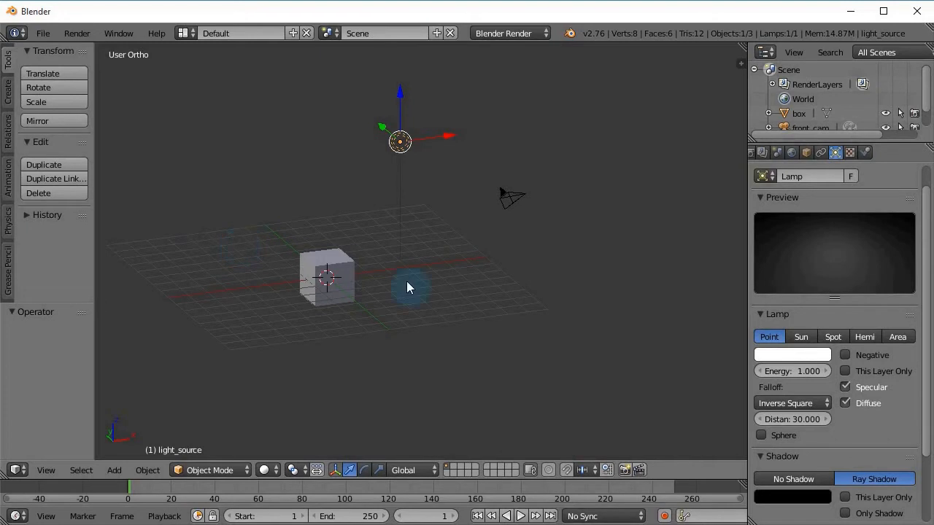
{"action": "middle_click_drag", "start_coordinate": [339, 234], "coordinate": [296, 243]}
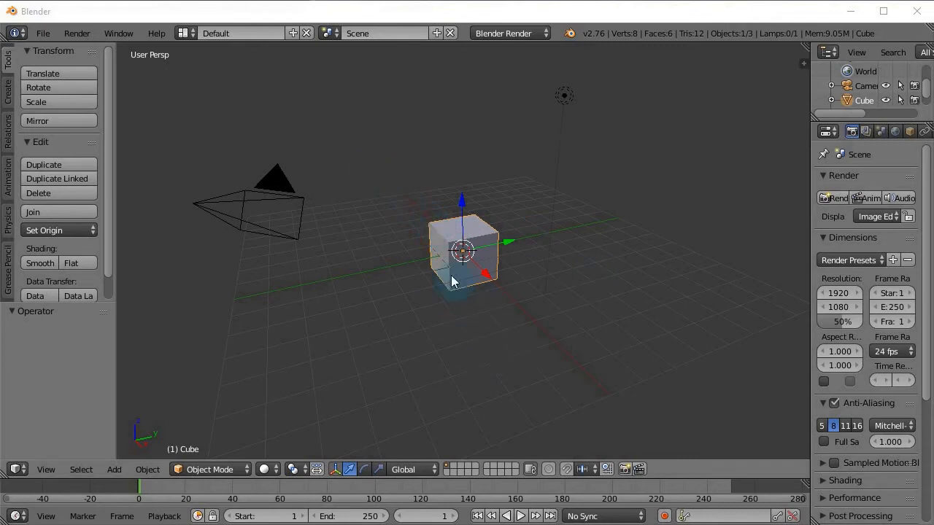
Add a plane mesh primitive at the 3D cursor in the centre of the scene
{"action": "left_click", "coordinate": [9, 95]}
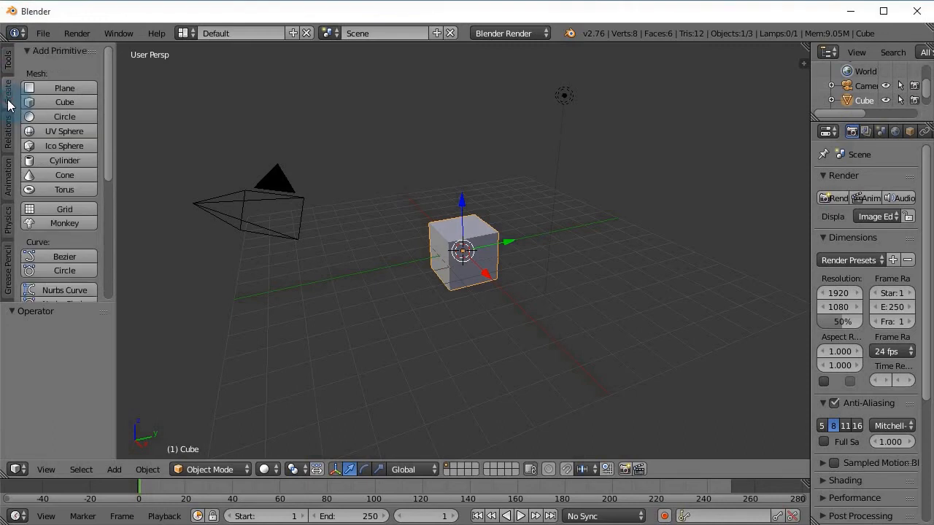
{"action": "left_click", "coordinate": [116, 469]}
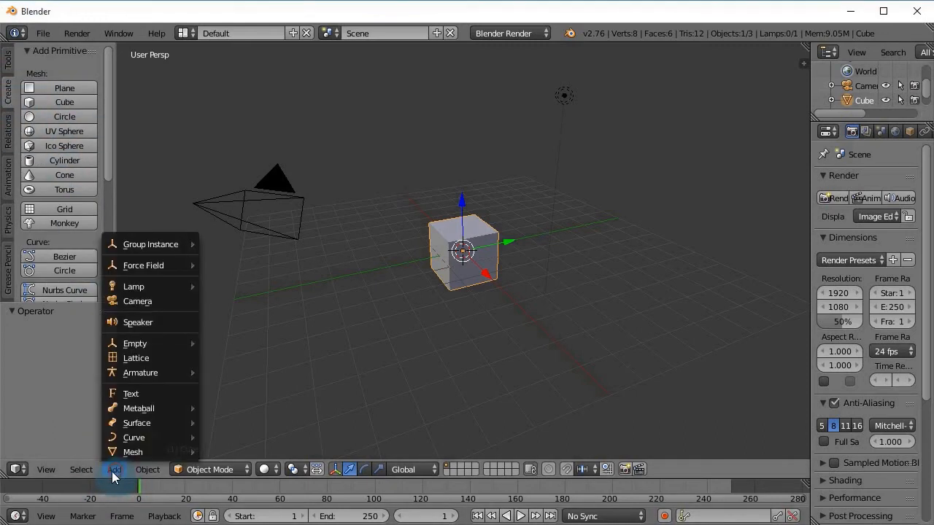
{"action": "mouse_move", "coordinate": [133, 454]}
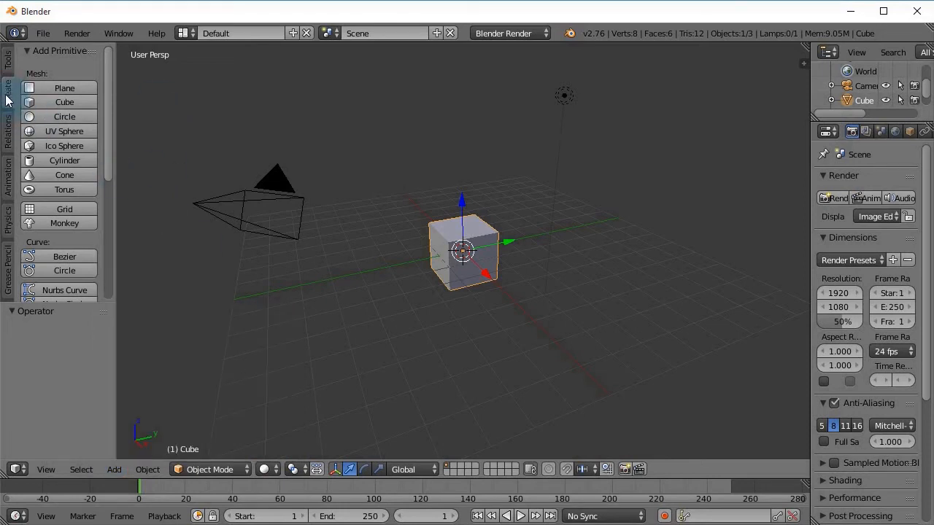
{"action": "left_click", "coordinate": [62, 88]}
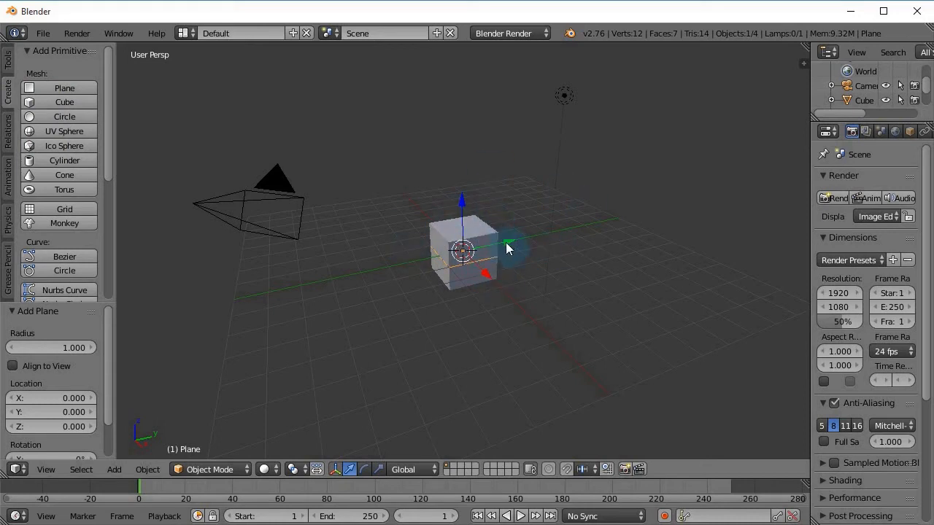
Move the default cube about -5.9 units along the Y axis to uncover the plane
{"action": "right_click", "coordinate": [458, 281]}
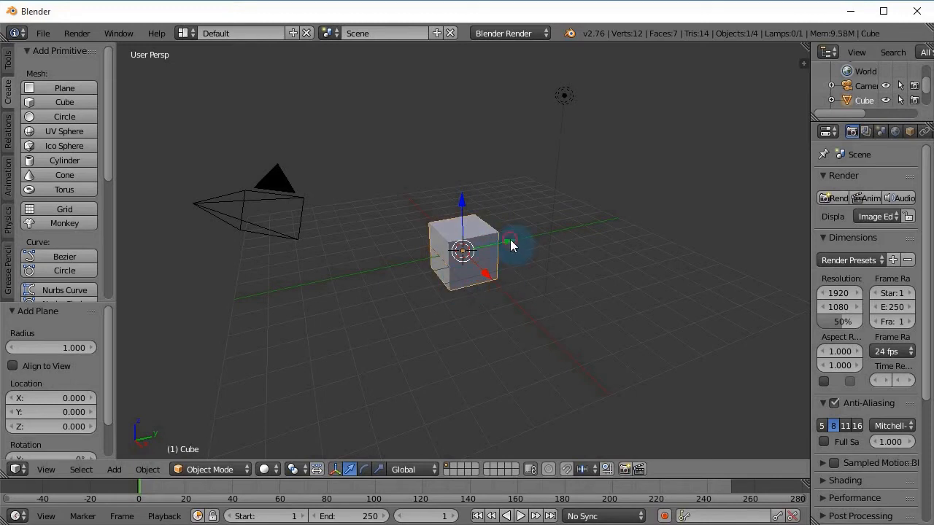
{"action": "key", "text": "g"}
{"action": "left_click", "coordinate": [348, 288]}
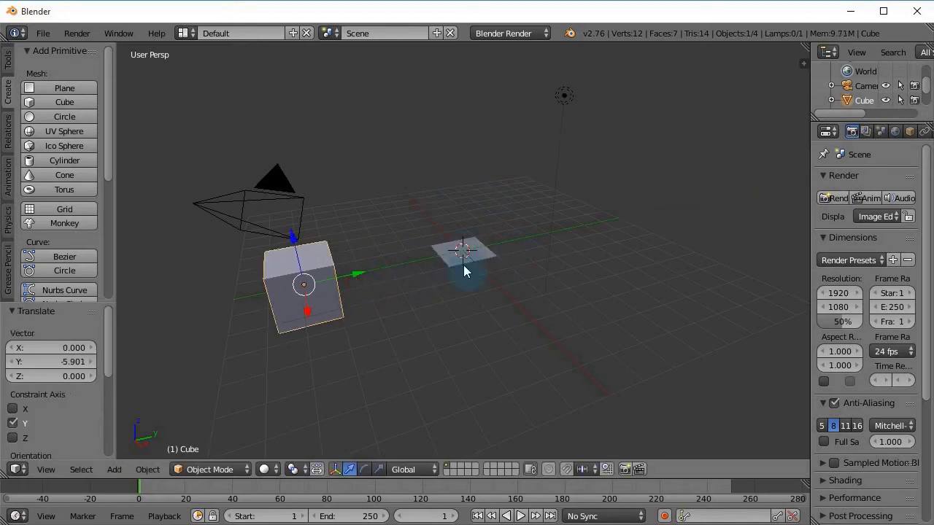
{"action": "scroll", "coordinate": [503, 286], "scroll_direction": "up", "scroll_amount": 2}
{"action": "scroll", "coordinate": [504, 287], "scroll_direction": "up", "scroll_amount": 3}
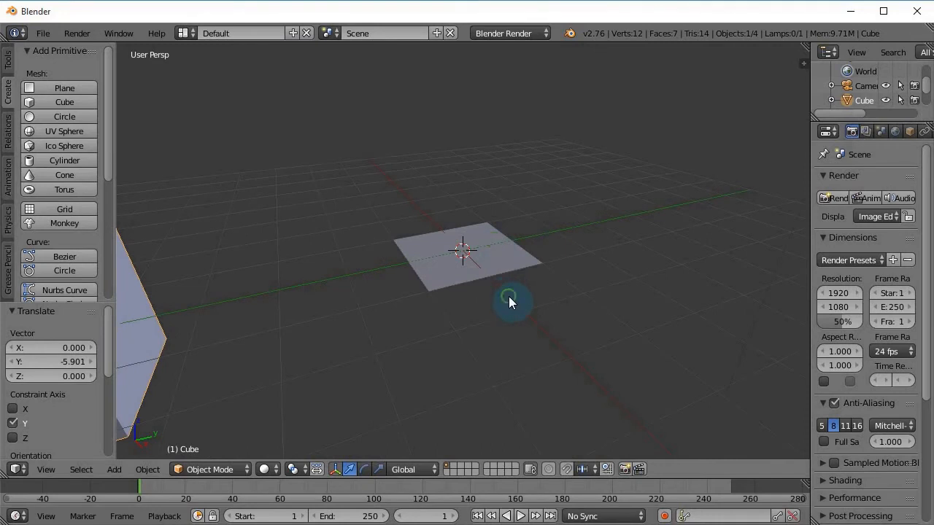
{"action": "middle_click_drag", "start_coordinate": [508, 301], "coordinate": [492, 356]}
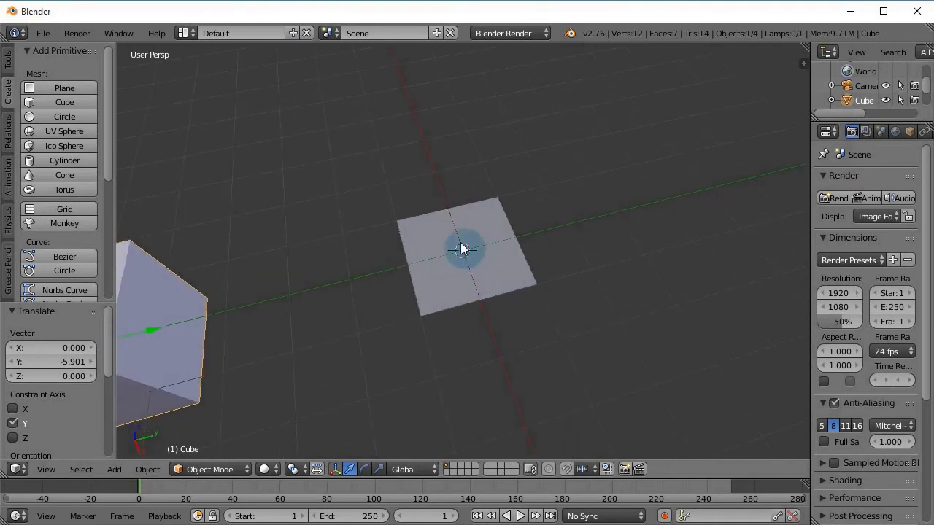
{"action": "scroll", "coordinate": [465, 281], "scroll_direction": "down", "scroll_amount": 4}
{"action": "middle_click_drag", "start_coordinate": [469, 312], "coordinate": [475, 266]}
{"action": "scroll", "coordinate": [470, 318], "scroll_direction": "down", "scroll_amount": 3}
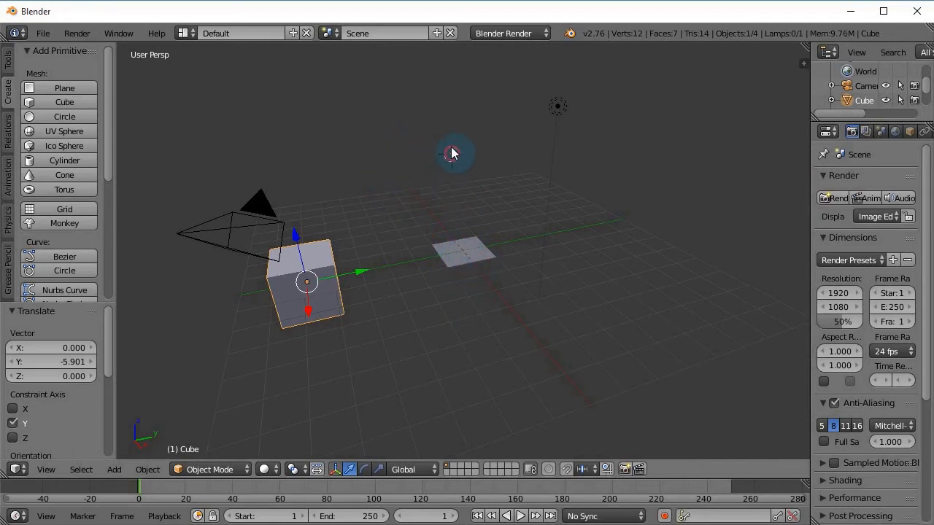
Place the 3D cursor above the grid at about X -3.23, Y -1.65, Z 4.46 and add a cube there
{"action": "left_click", "coordinate": [516, 172]}
{"action": "left_click", "coordinate": [701, 314]}
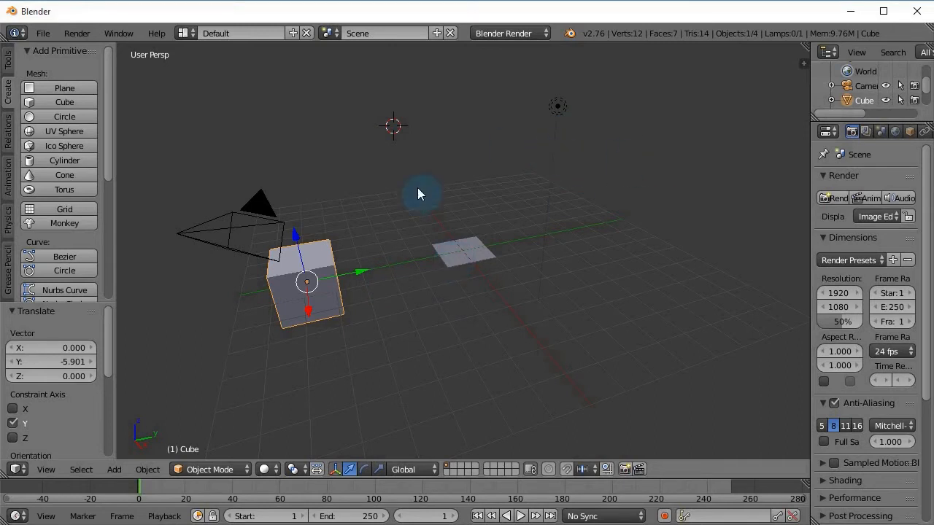
{"action": "left_click", "coordinate": [66, 102]}
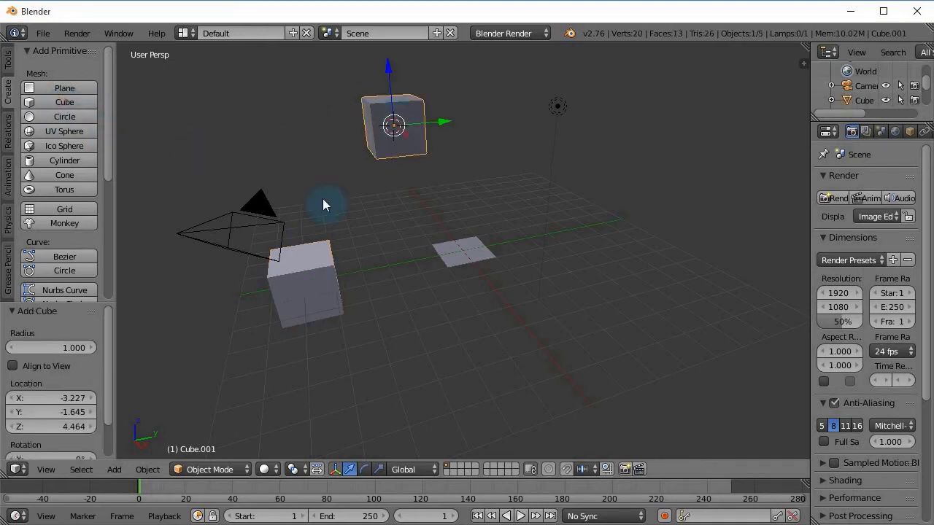
Add a cone with the 3D cursor placed beyond the plane, and a torus with it at about X -15.58, Y 1.07, Z -1.72
{"action": "left_click", "coordinate": [687, 216]}
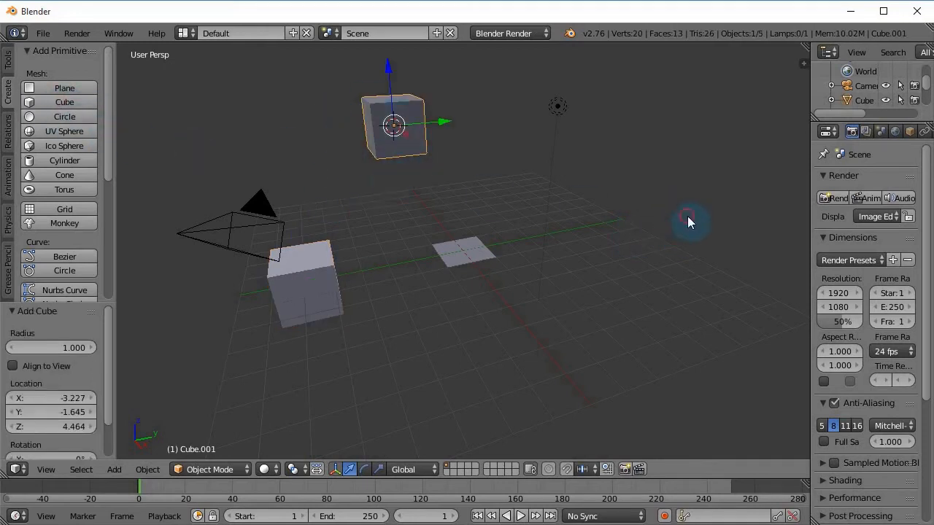
{"action": "left_click", "coordinate": [64, 175]}
{"action": "middle_click_drag", "start_coordinate": [677, 255], "coordinate": [522, 208]}
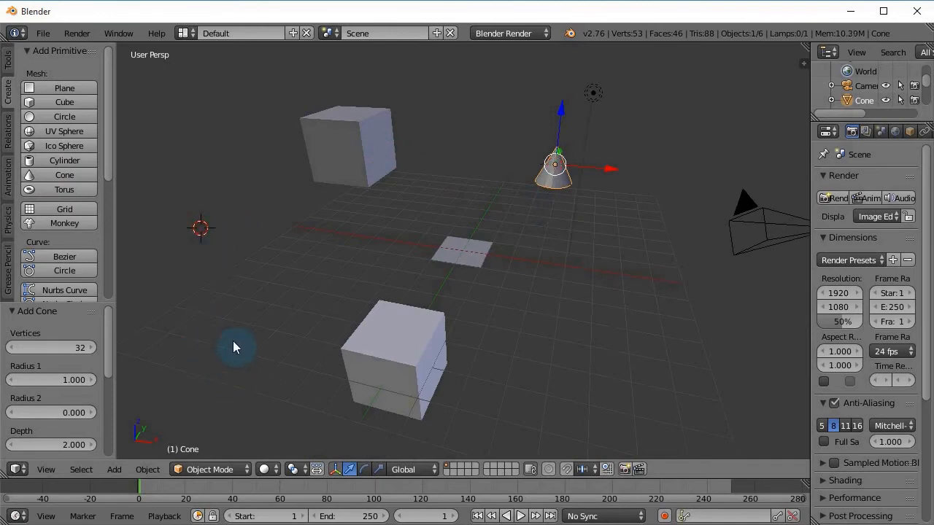
{"action": "middle_click_drag", "start_coordinate": [233, 341], "coordinate": [165, 323]}
{"action": "left_click", "coordinate": [64, 189]}
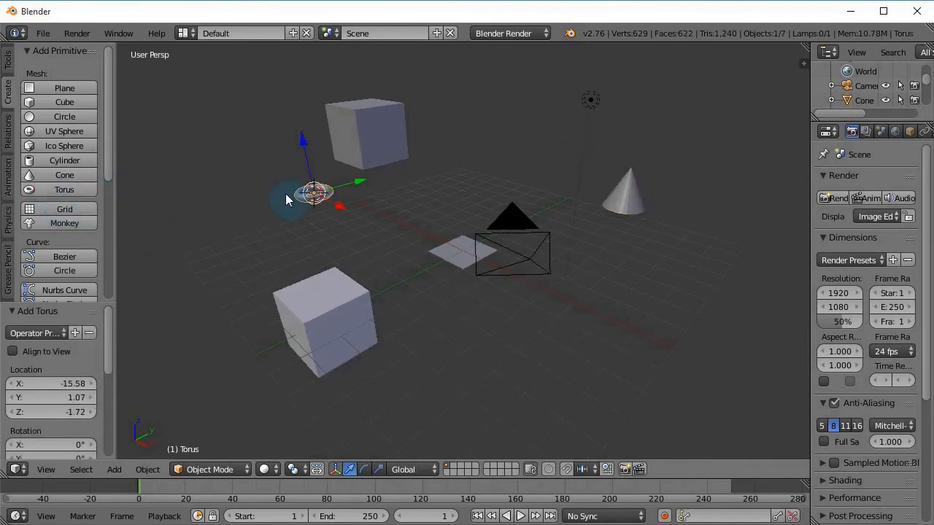
Reset the 3D cursor to the centre of the scene and fit all objects in the view
{"action": "middle_click_drag", "start_coordinate": [343, 238], "coordinate": [257, 232]}
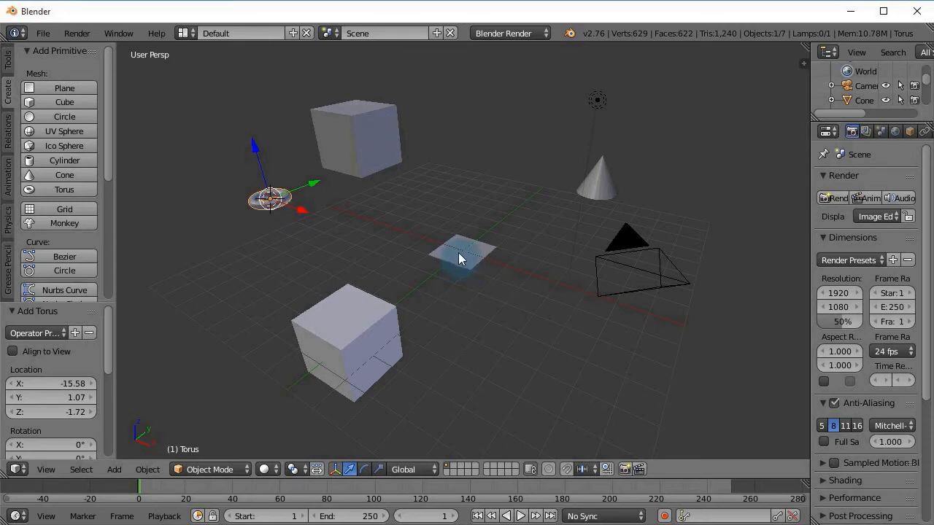
{"action": "key", "text": "shift+c"}
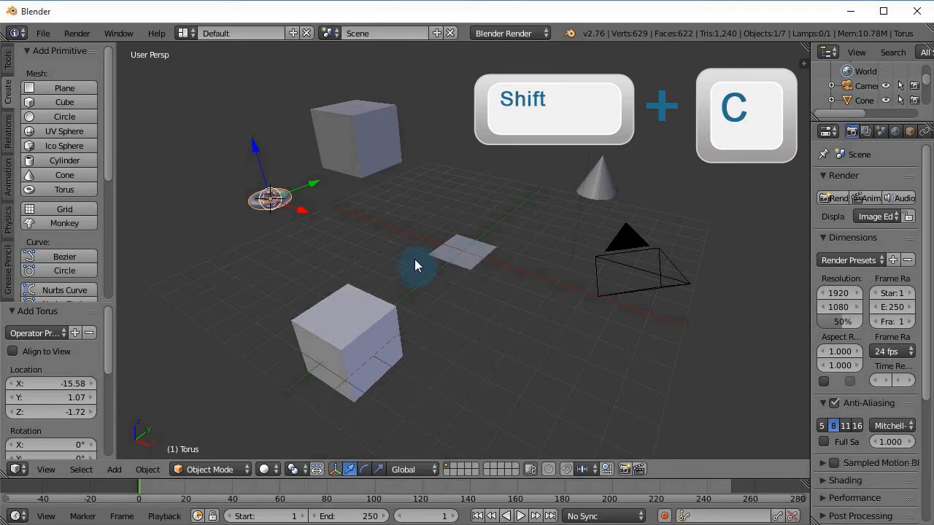
{"action": "key", "text": "shift+c"}
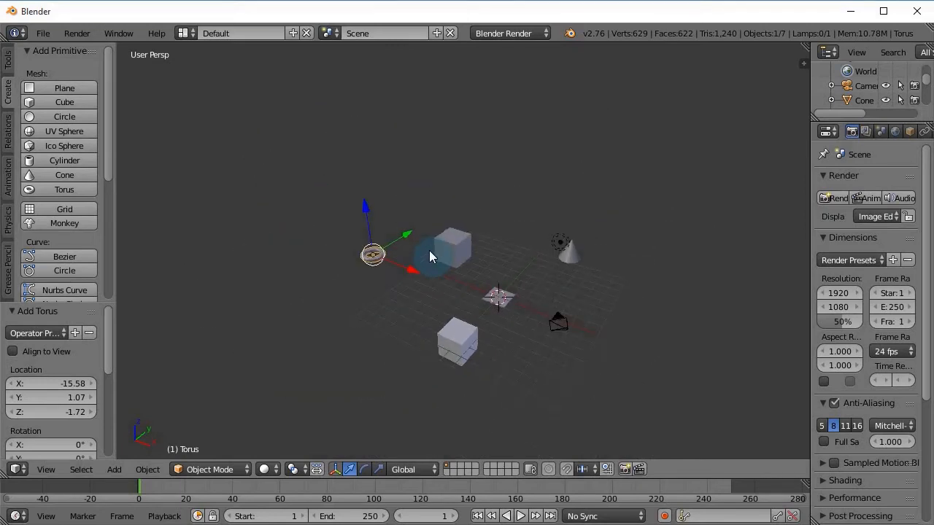
Add a sun lamp at the centre of the scene and move it about 1.78 units along the Y axis
{"action": "middle_click_drag", "start_coordinate": [423, 359], "coordinate": [343, 327], "text": "shift"}
{"action": "scroll", "coordinate": [391, 281], "scroll_direction": "up", "scroll_amount": 4}
{"action": "middle_click_drag", "start_coordinate": [391, 281], "coordinate": [389, 278], "text": "ctrl"}
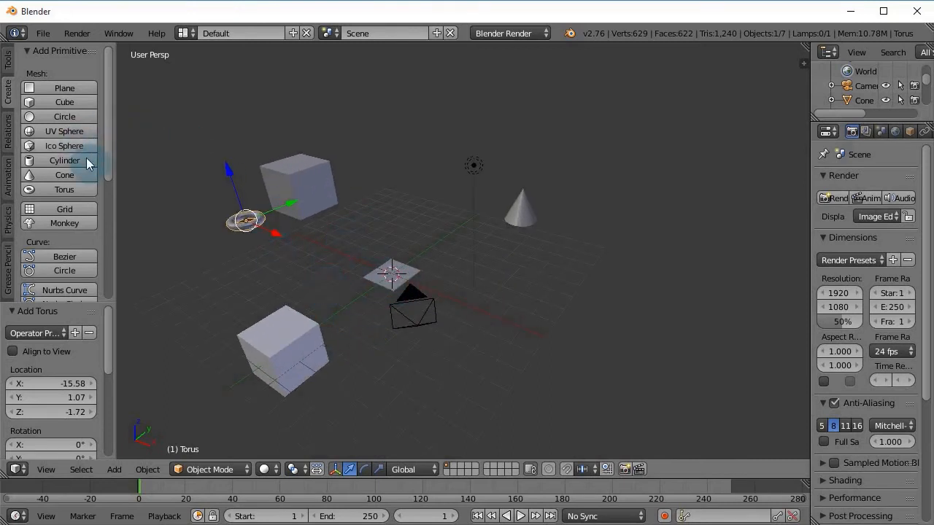
{"action": "left_click_drag", "start_coordinate": [108, 162], "coordinate": [110, 263]}
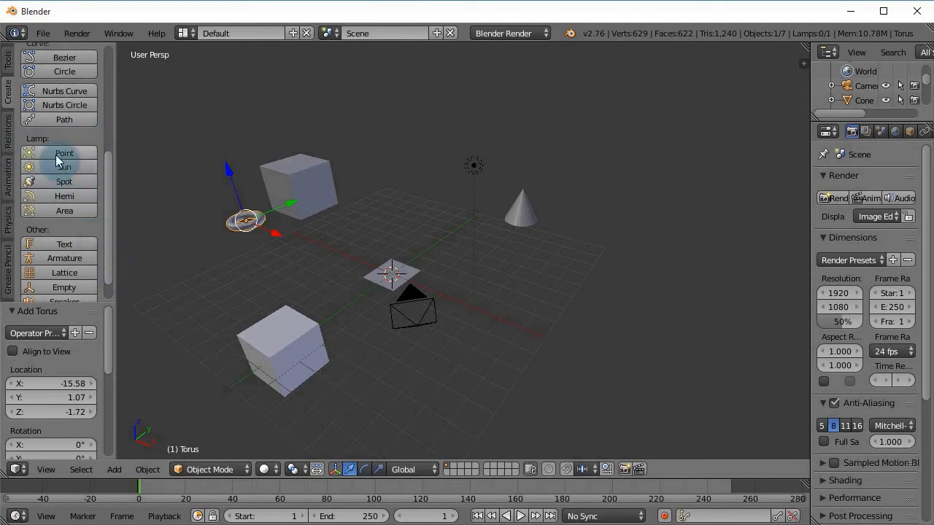
{"action": "left_click", "coordinate": [36, 167]}
{"action": "left_click_drag", "start_coordinate": [423, 252], "coordinate": [446, 214]}
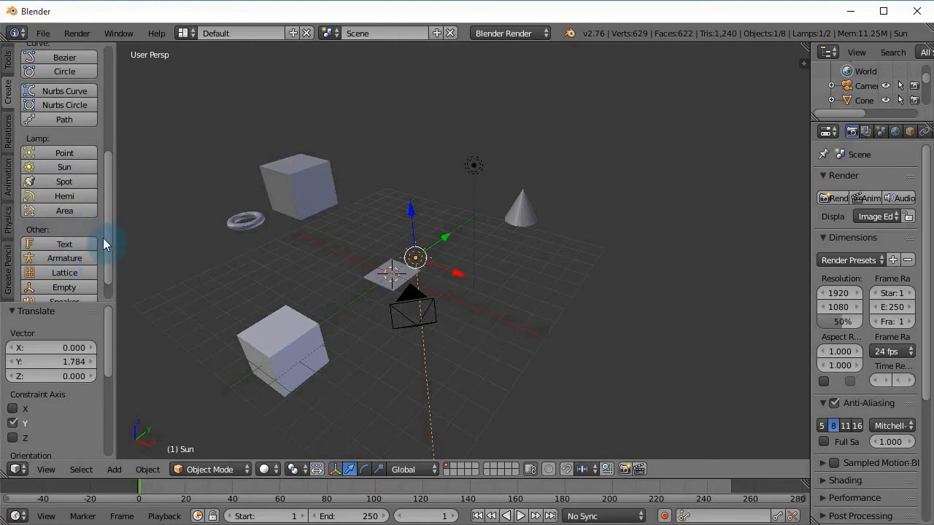
{"action": "scroll", "coordinate": [111, 270], "scroll_direction": "down", "scroll_amount": 1}
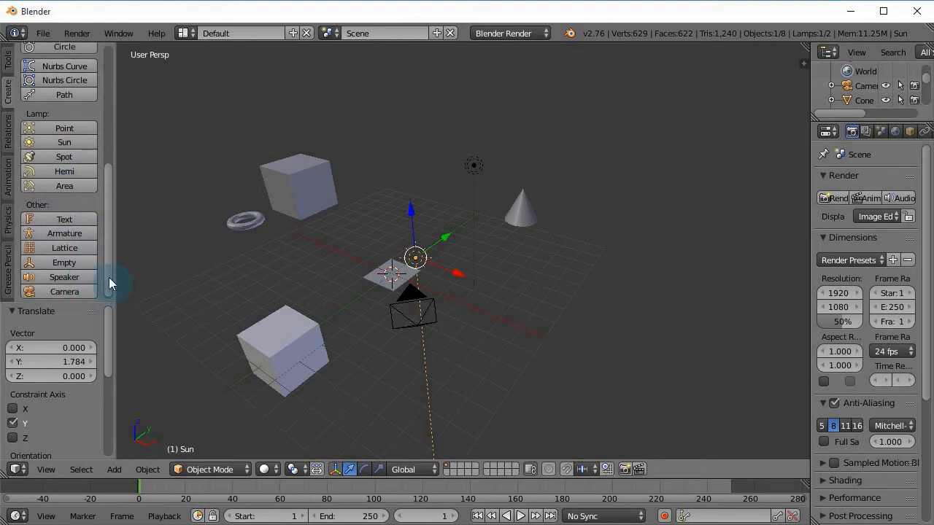
{"action": "scroll", "coordinate": [114, 192], "scroll_direction": "up", "scroll_amount": 8}
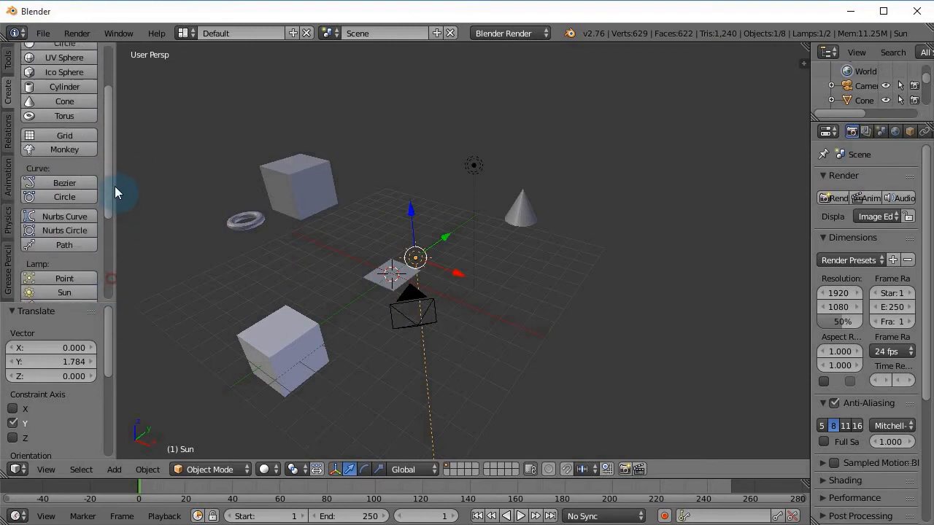
{"action": "left_click", "coordinate": [113, 470]}
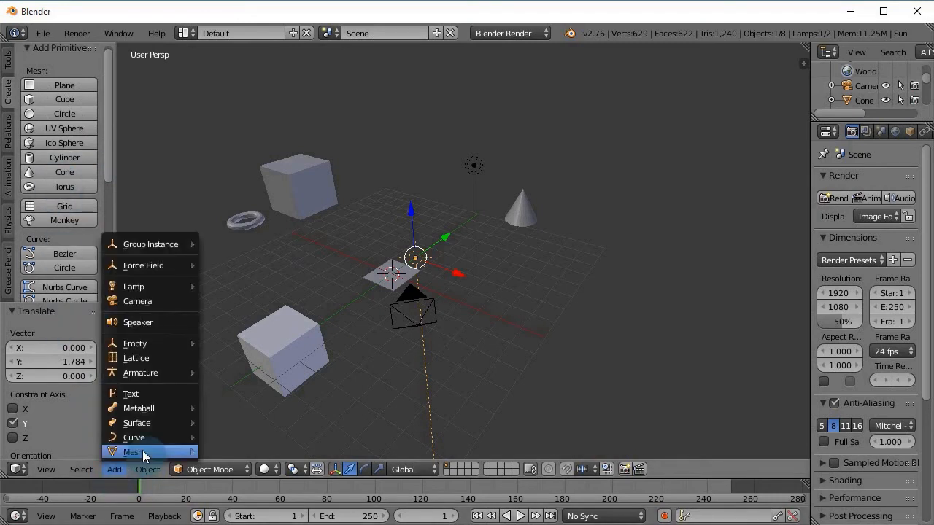
{"action": "mouse_move", "coordinate": [146, 454]}
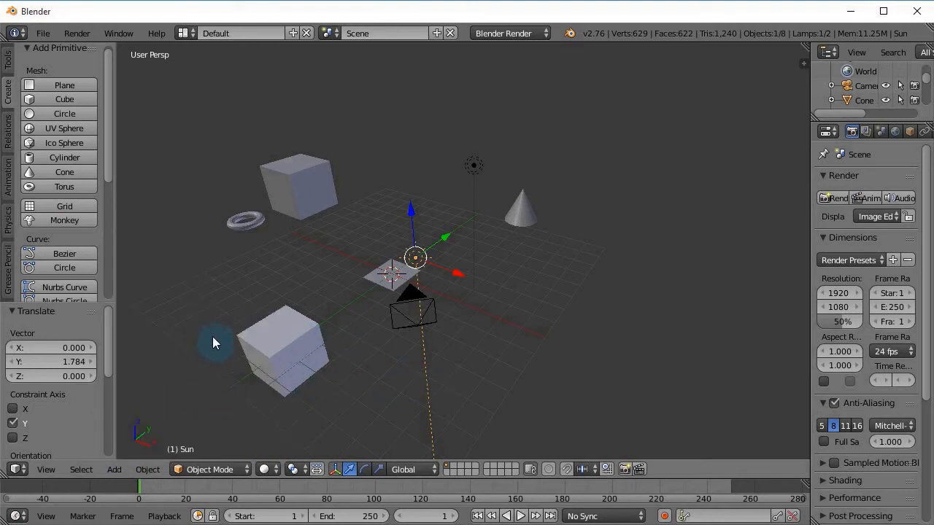
Add a mesh circle at the 3D cursor and move it about 5.54 units along the X axis
{"action": "middle_click_drag", "start_coordinate": [402, 357], "coordinate": [423, 379]}
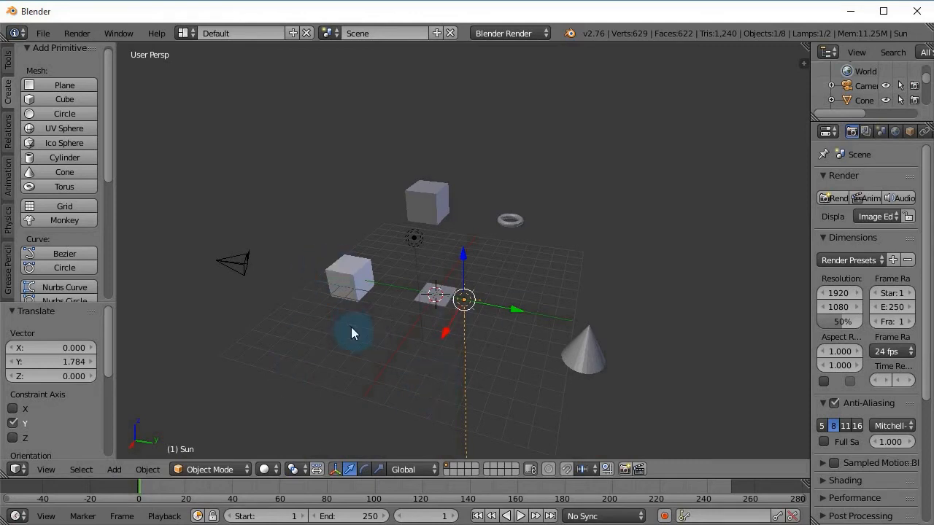
{"action": "key", "text": "shift+a"}
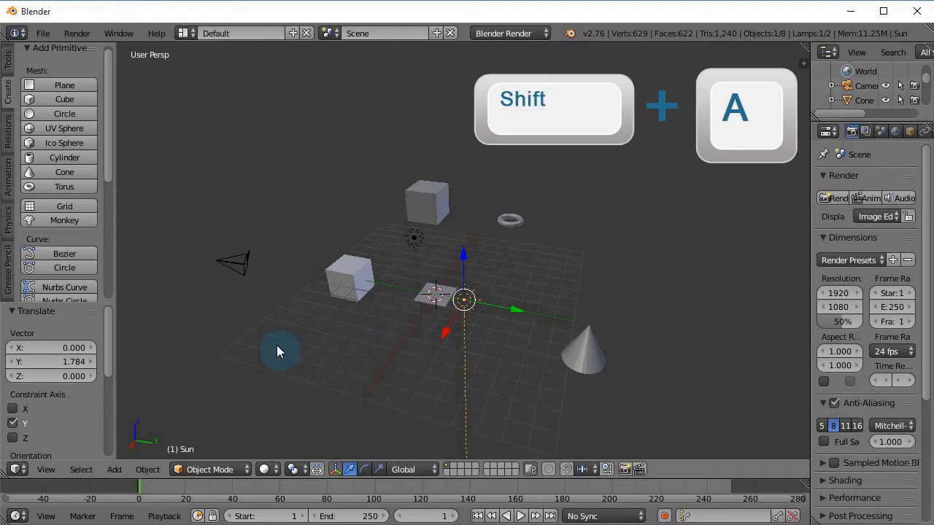
{"action": "key", "text": "shift+a"}
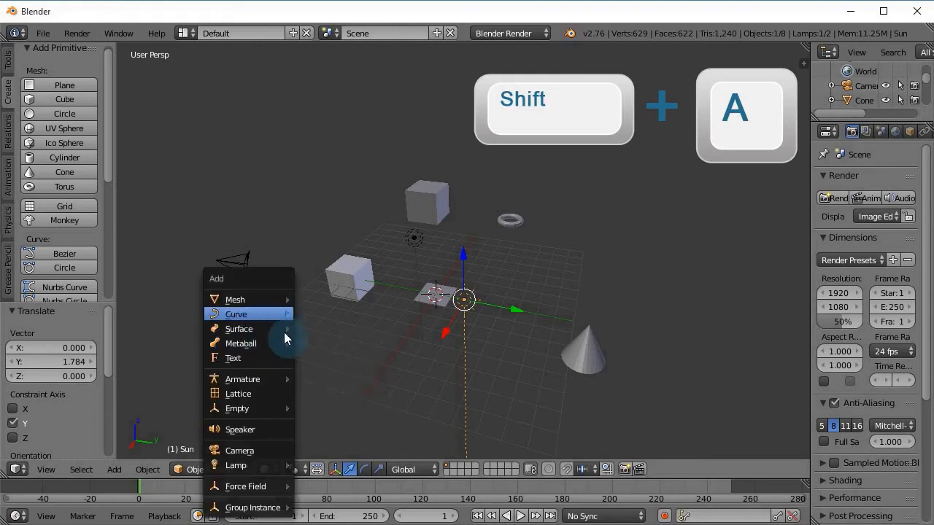
{"action": "mouse_move", "coordinate": [267, 298]}
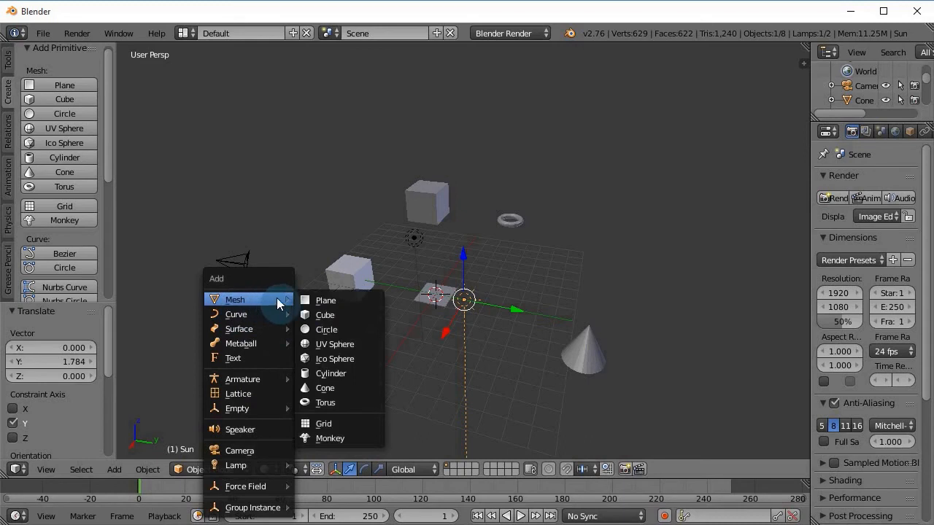
{"action": "left_click", "coordinate": [327, 329]}
{"action": "key", "text": "g"}
{"action": "key", "text": "x"}
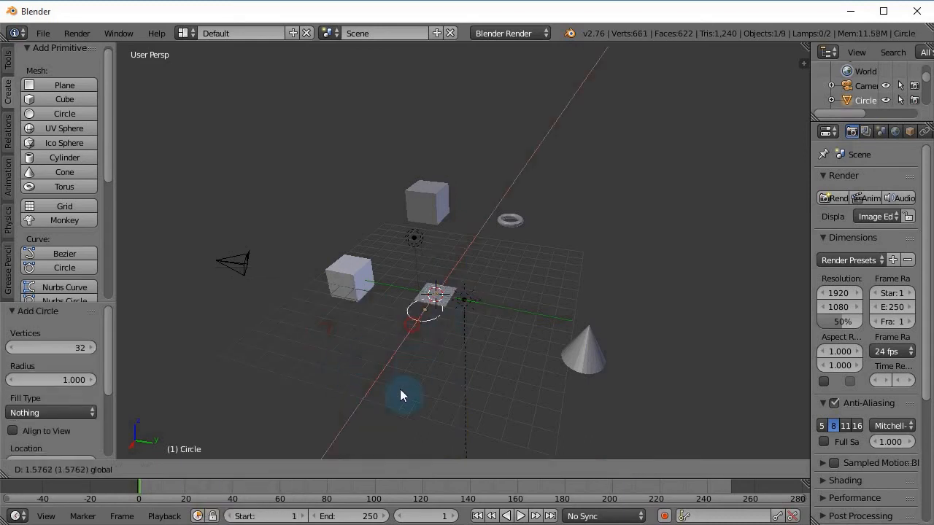
{"action": "left_click", "coordinate": [343, 362]}
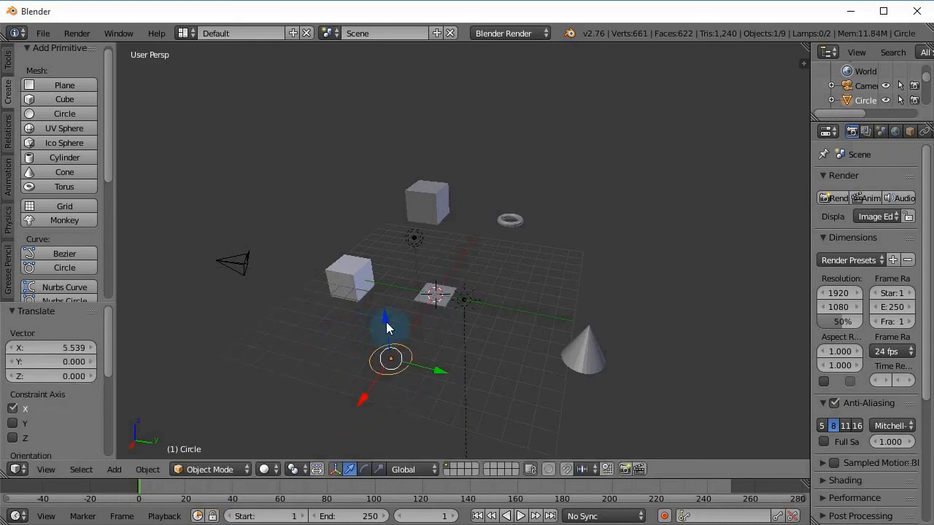
Shift the circle slightly in the negative Y direction and raise it about 1.8 units along the Z axis
{"action": "key", "text": "g"}
{"action": "key", "text": "x"}
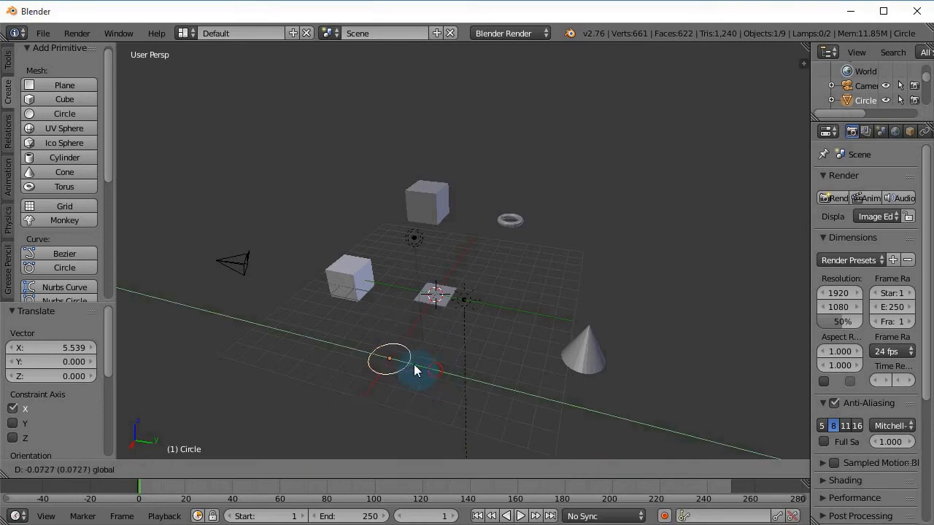
{"action": "left_click", "coordinate": [375, 327]}
{"action": "left_click_drag", "start_coordinate": [370, 322], "coordinate": [366, 284]}
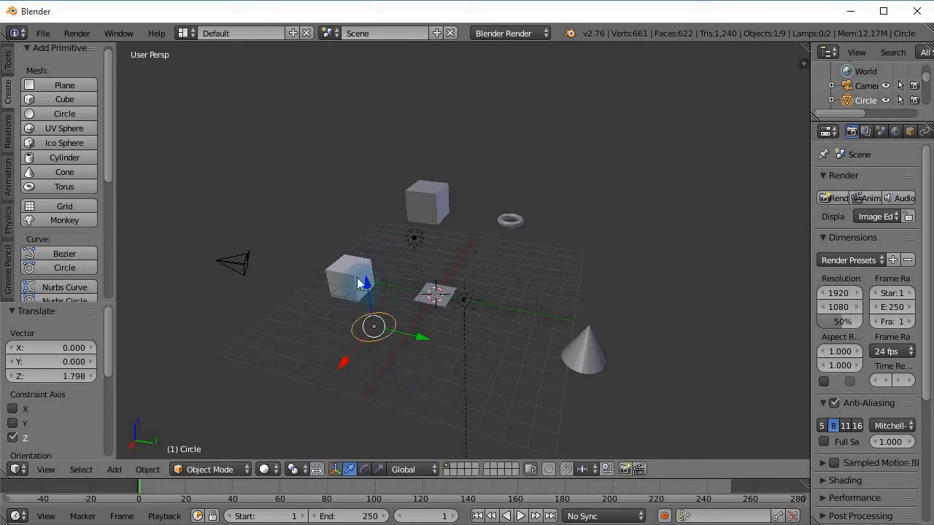
{"action": "key", "text": "r"}
{"action": "key", "text": "s"}
{"action": "right_click", "coordinate": [282, 272]}
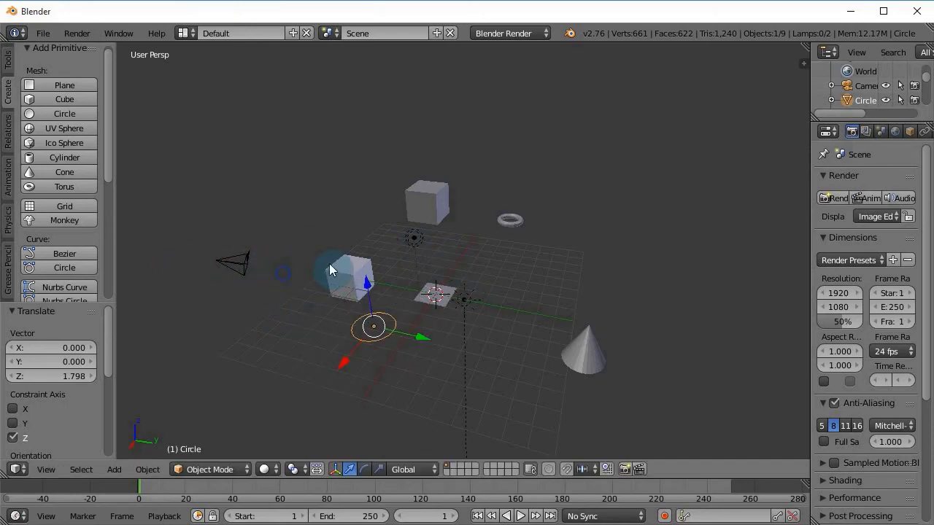